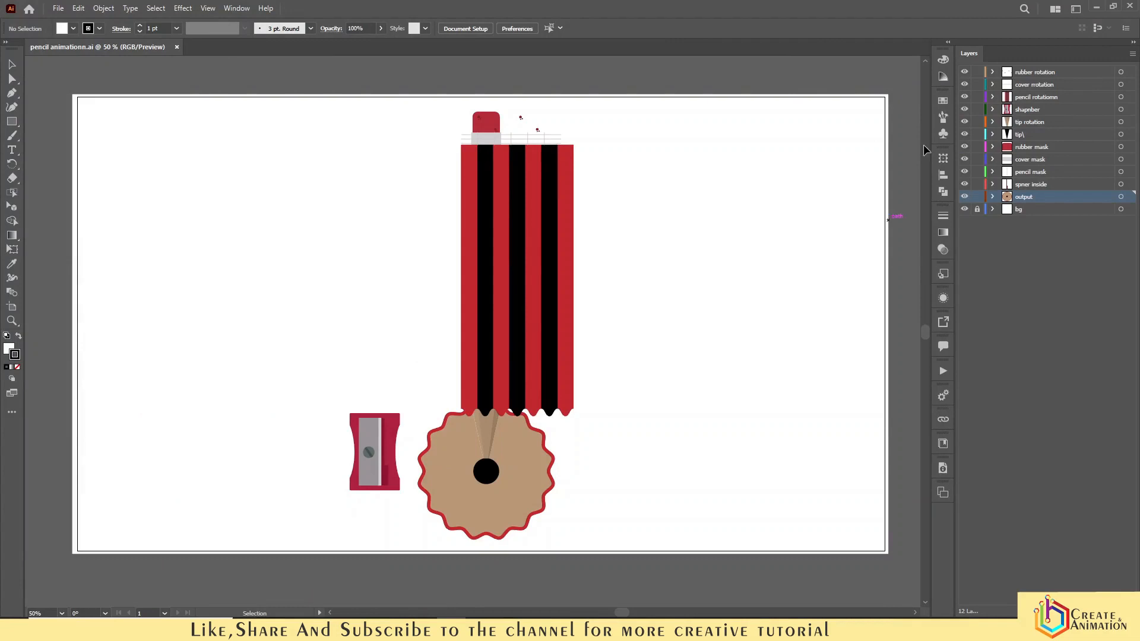
- Toggle each artwork layer's visibility off and back on to check the layers in the file
click(965, 73)
click(964, 97)
click(965, 97)
click(965, 111)
click(965, 111)
click(964, 122)
click(964, 122)
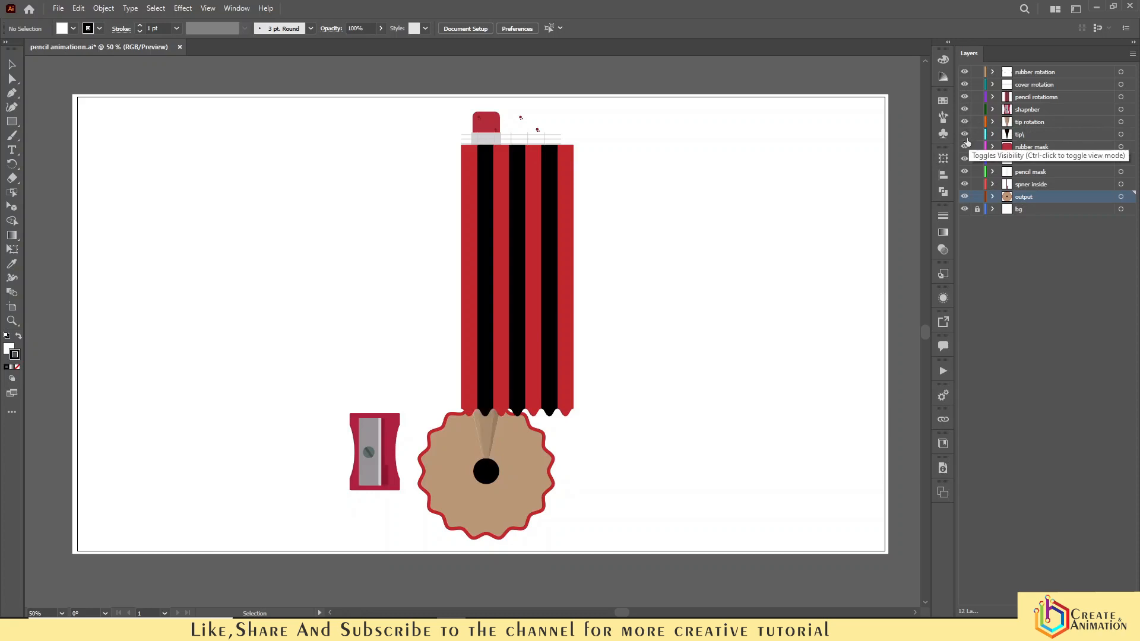
click(965, 134)
click(965, 135)
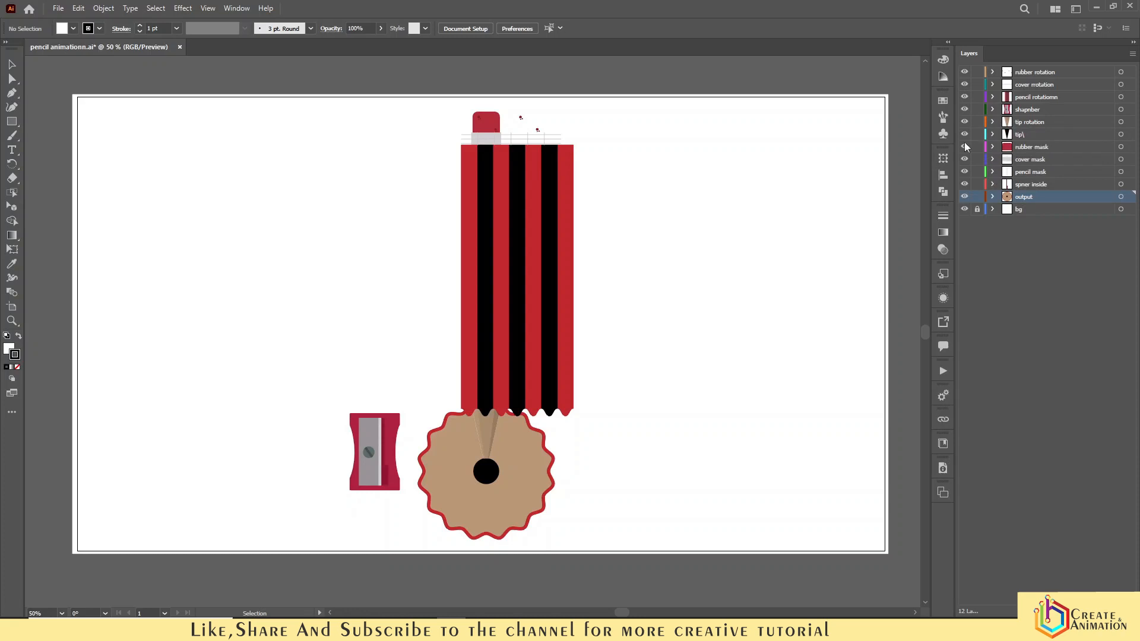
click(965, 149)
click(964, 148)
click(965, 160)
click(965, 159)
click(964, 184)
click(965, 185)
click(964, 196)
click(965, 196)
click(964, 209)
click(965, 209)
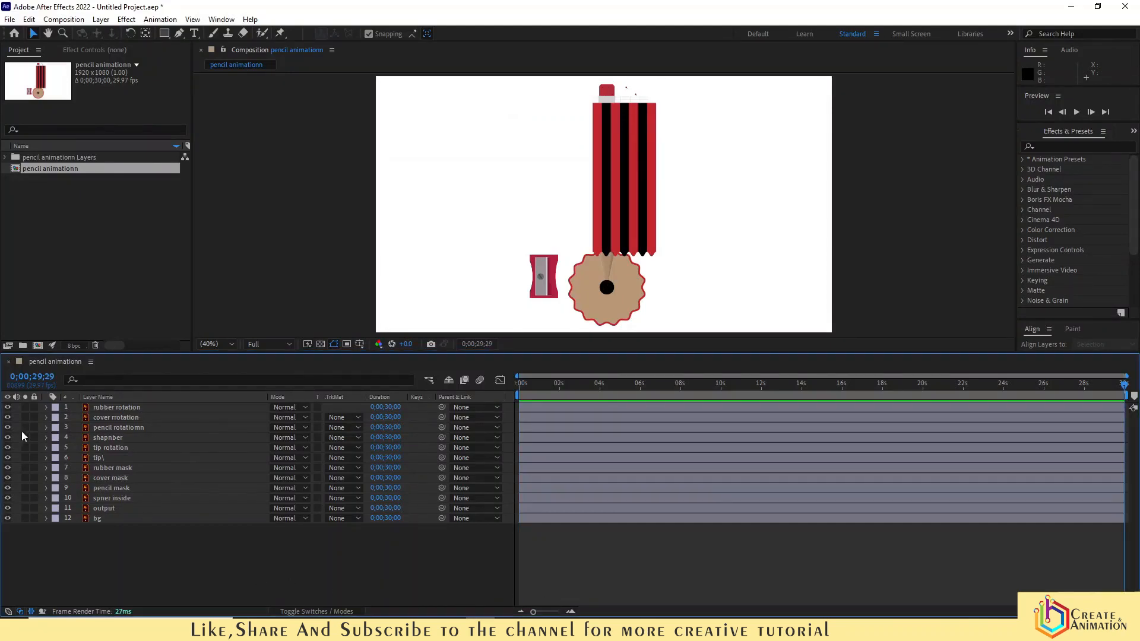
- Select the rubber rotation, cover rotation and pencil rotationn layers together and reveal their Position properties
click(113, 407)
click(101, 418)
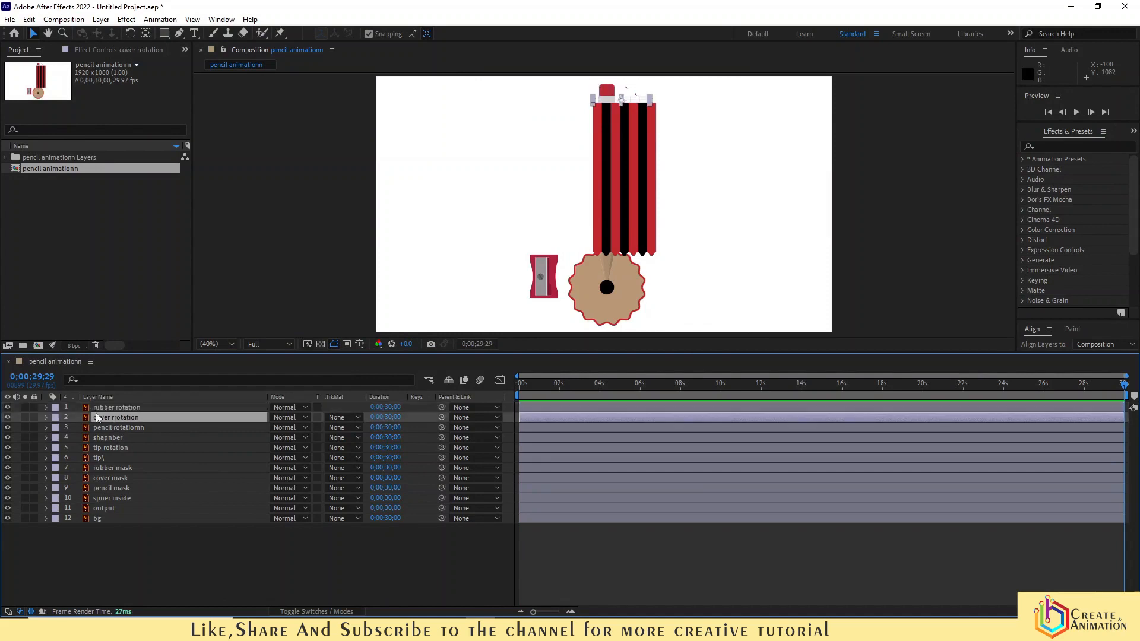
click(99, 410)
click(108, 417)
ctrl+click(110, 428)
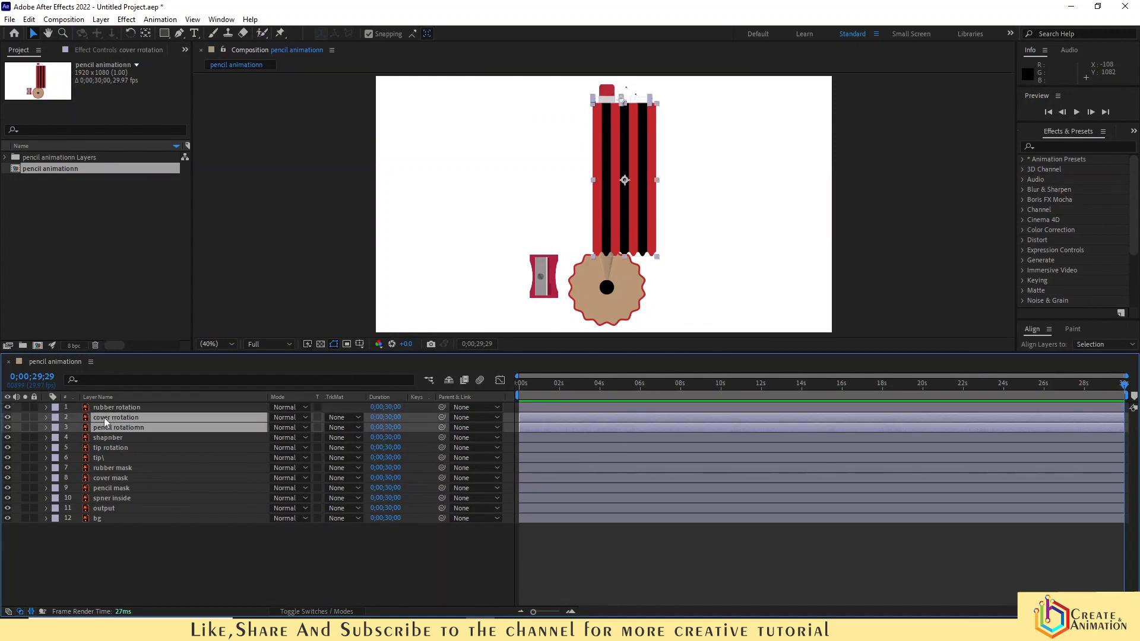
ctrl+click(102, 408)
key(p)
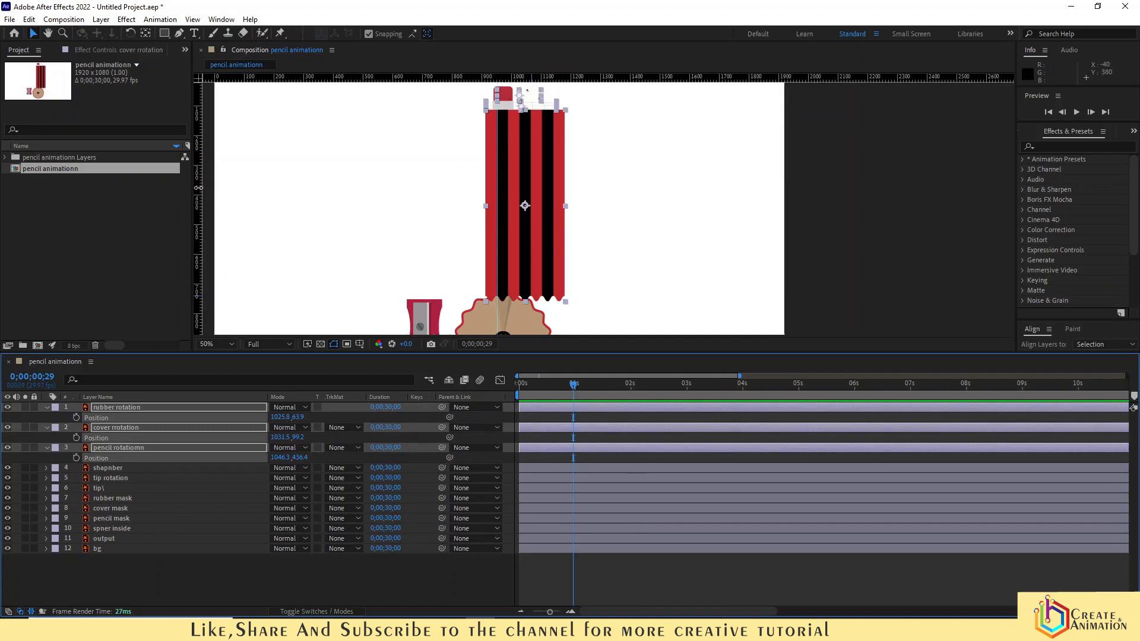
- Add starting Position keyframes to the three selected layers at 0;00;00;29
drag(507, 235, 507, 235)
scroll(505, 236, up, 6)
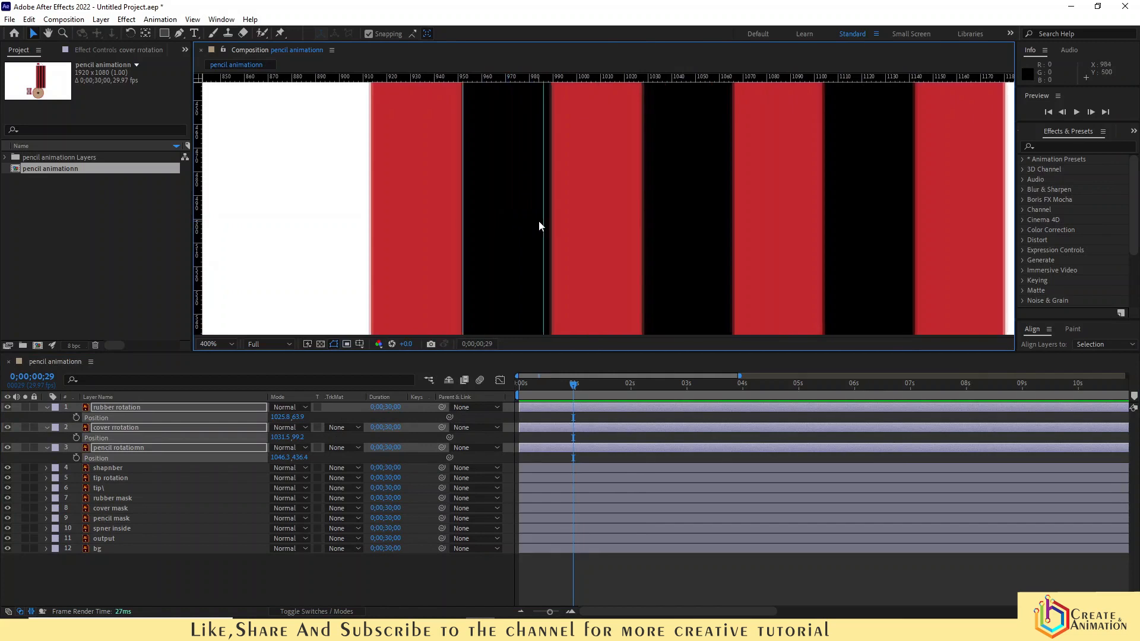
drag(549, 224, 556, 224)
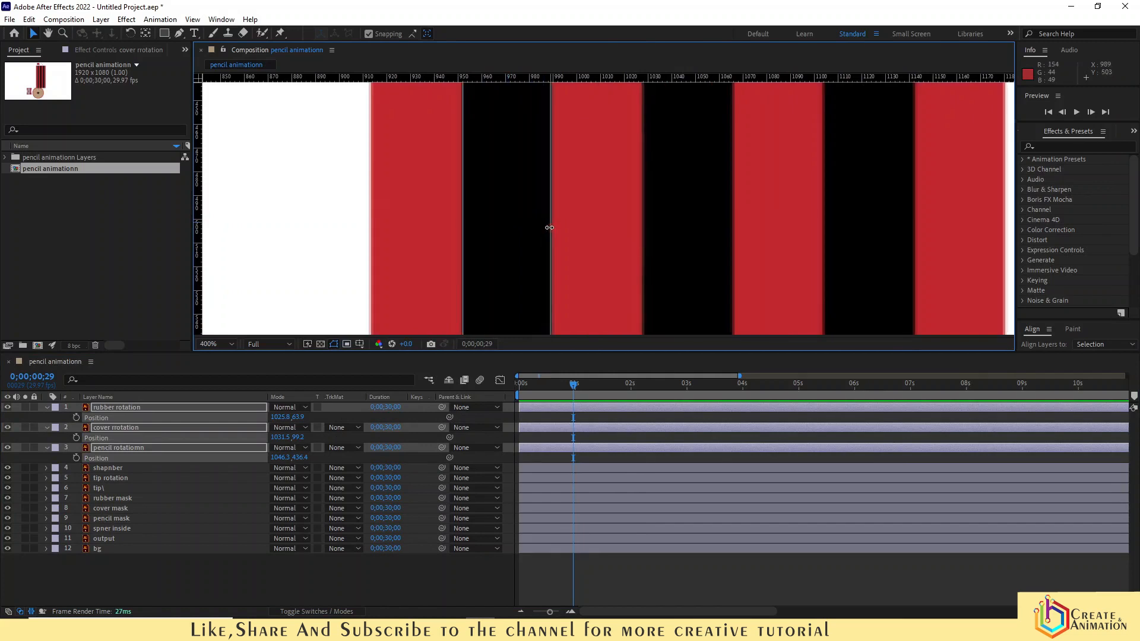
click(76, 418)
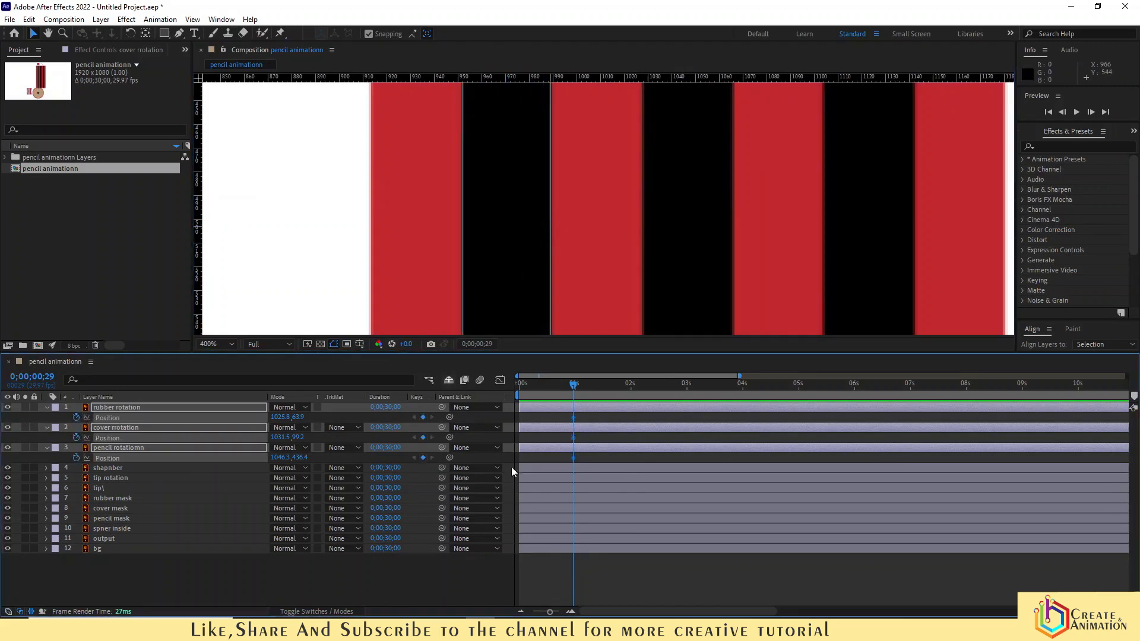
- At 0;00;03;00, shift the three layers' Position left by about 149 pixels, creating end keyframes
drag(575, 384, 688, 397)
scroll(469, 205, down, 5)
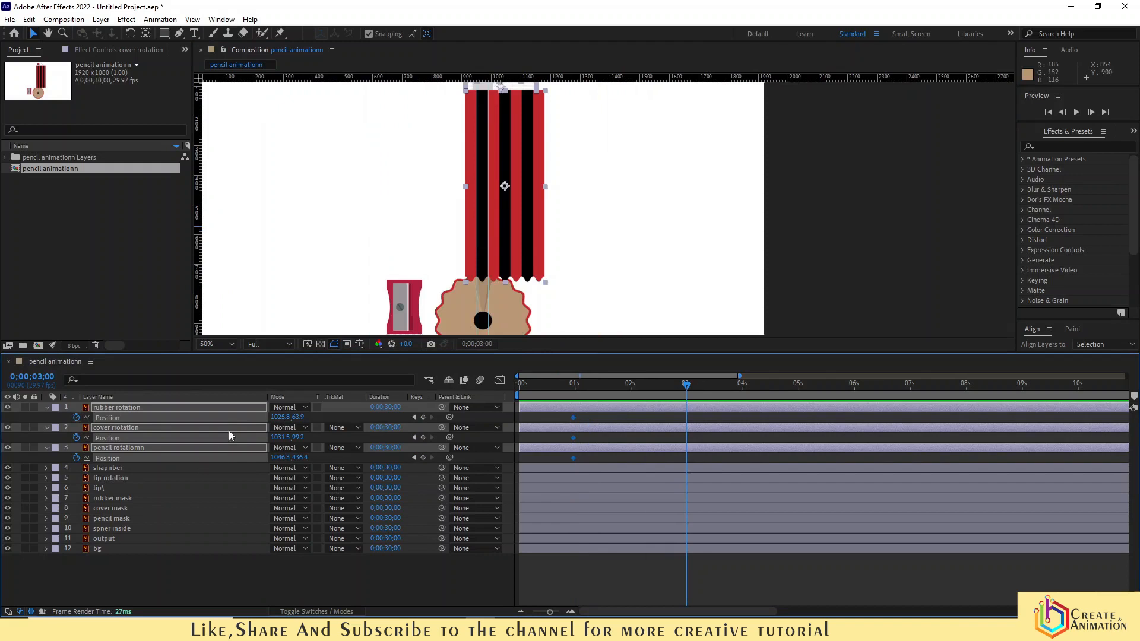
drag(273, 418, 205, 429)
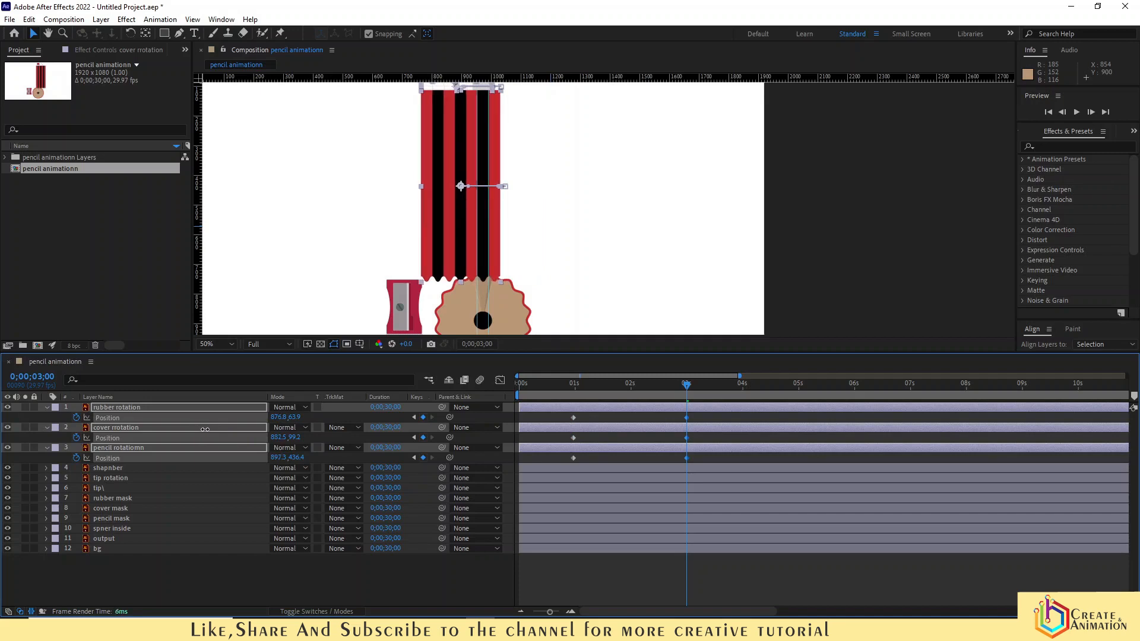
- Fine-tune the three layers' end Position to line up the stripes, about 873.8, 64.9 for the rubber layer
scroll(482, 196, up, 4)
scroll(478, 208, up, 4)
scroll(374, 229, down, 2)
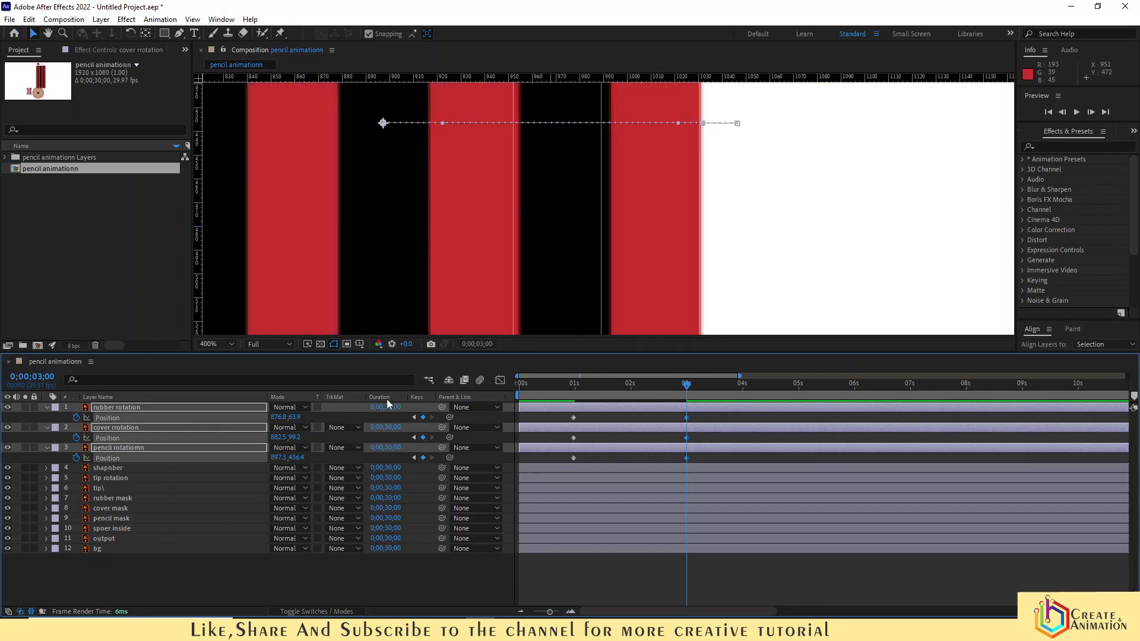
mouse_move(277, 418)
mouse_down()
mouse_move(261, 420)
mouse_move(281, 428)
mouse_up()
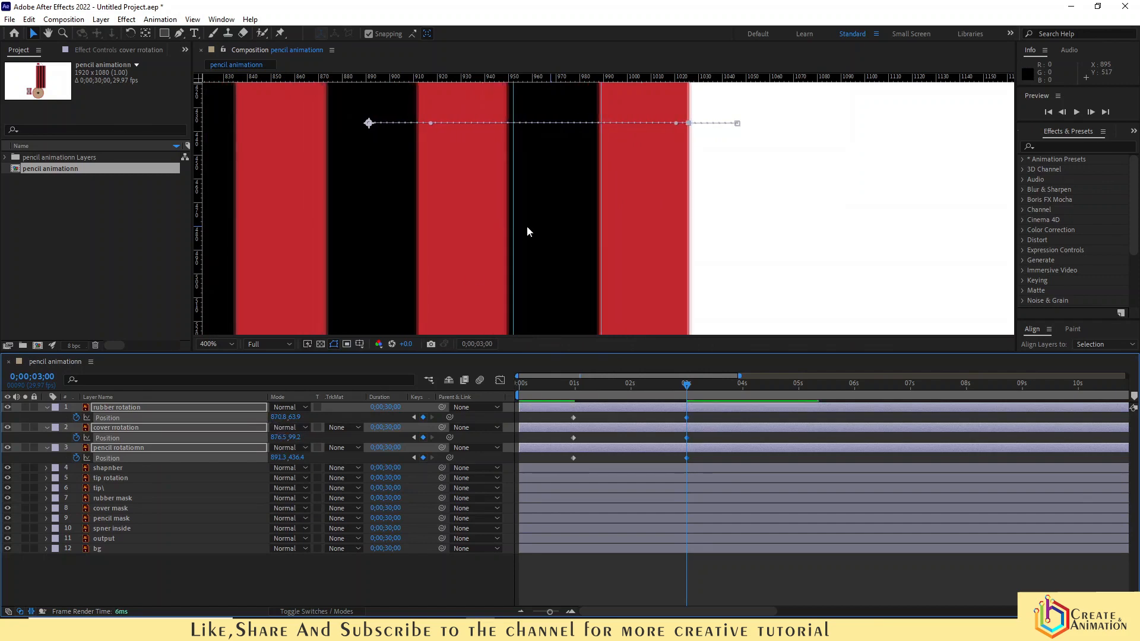
drag(555, 218, 557, 224)
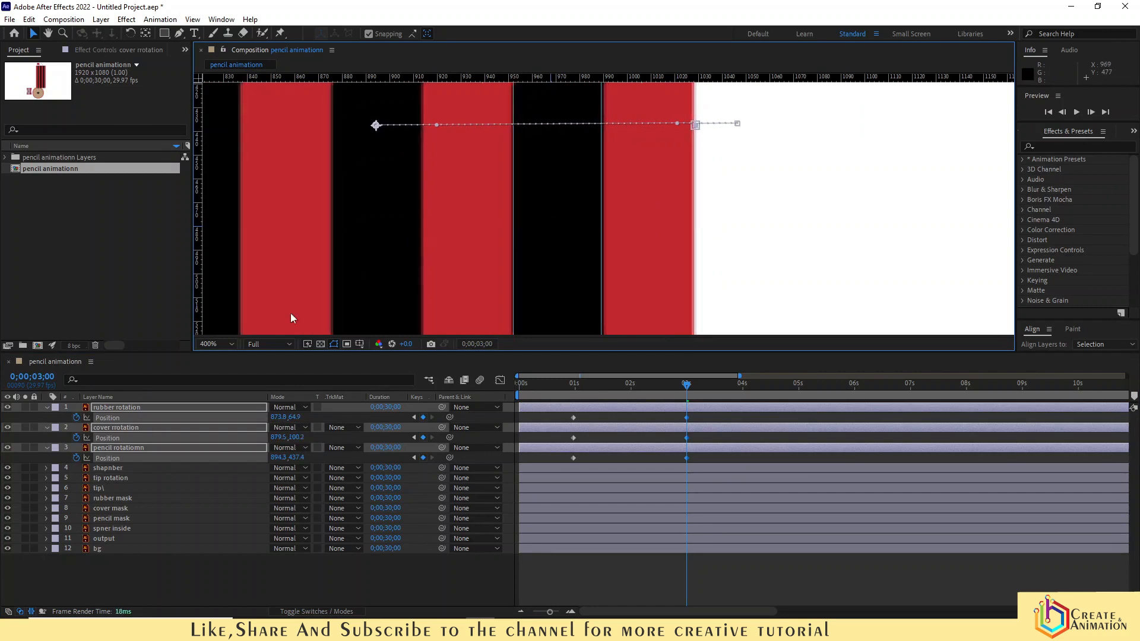
- Apply Easy Ease to all six Position keyframes of the three rotation layers
click(217, 344)
click(215, 356)
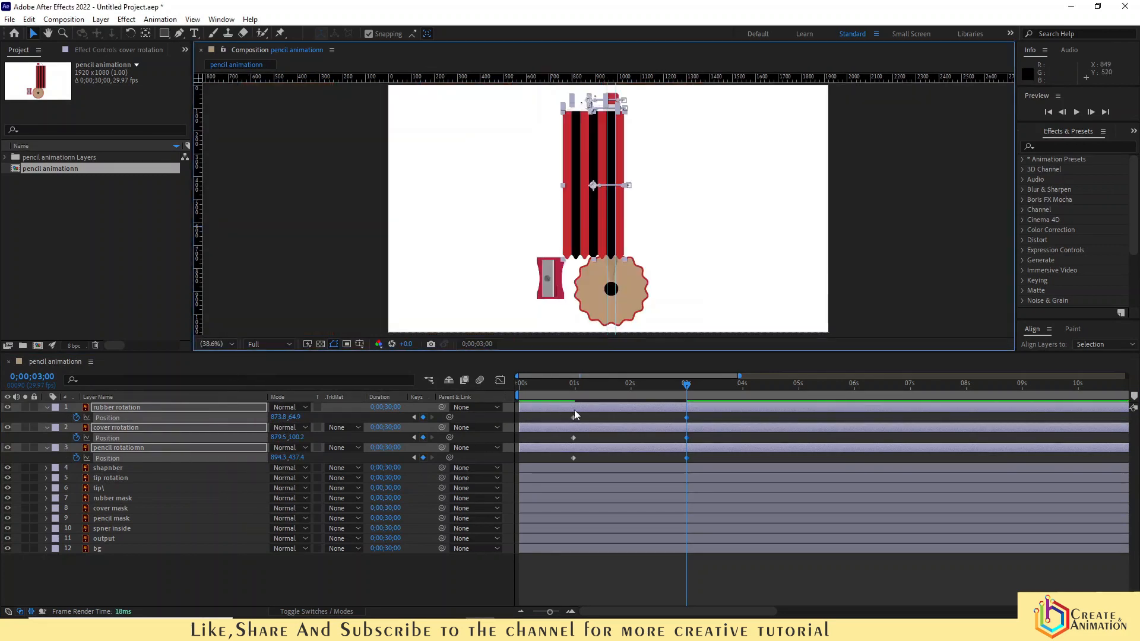
click(643, 573)
drag(709, 416, 544, 468)
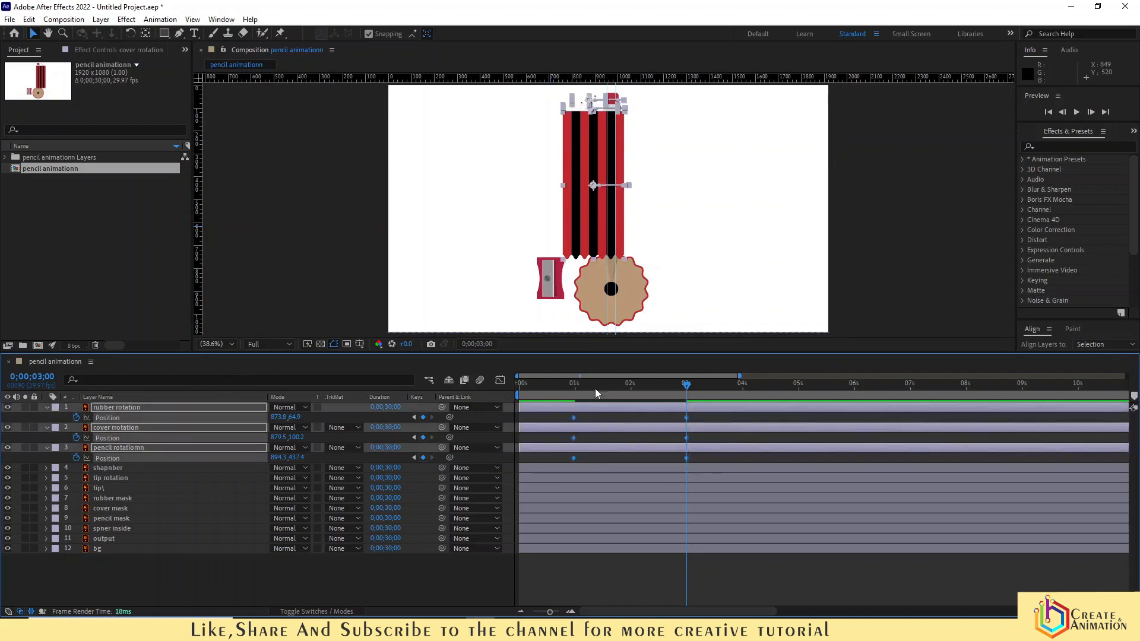
right_click(572, 417)
mouse_move(611, 559)
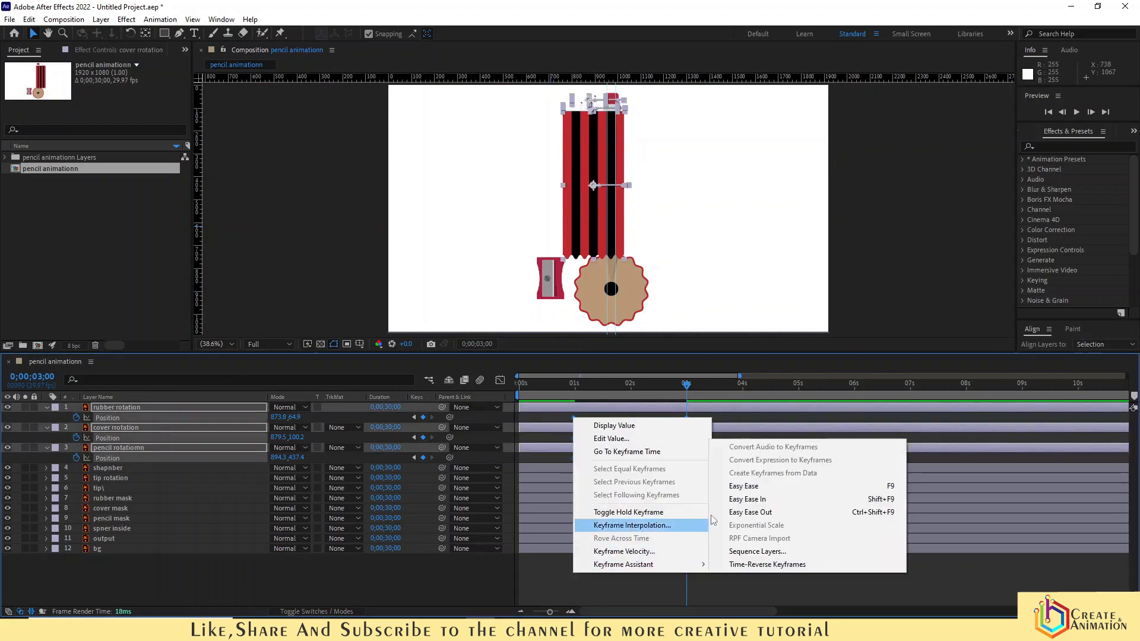
click(742, 485)
- Preview the pencil's sliding animation from the start, then return the time indicator to 0;00;03;00
drag(575, 385, 688, 413)
key(Page_Up)
click(422, 587)
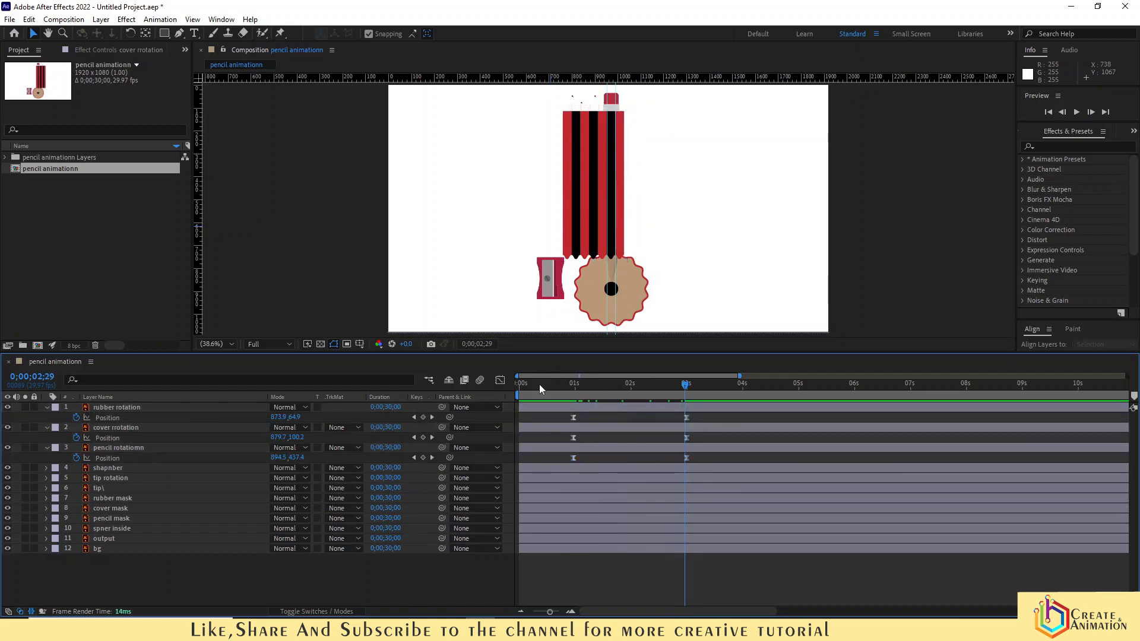
drag(539, 384, 505, 390)
key(space)
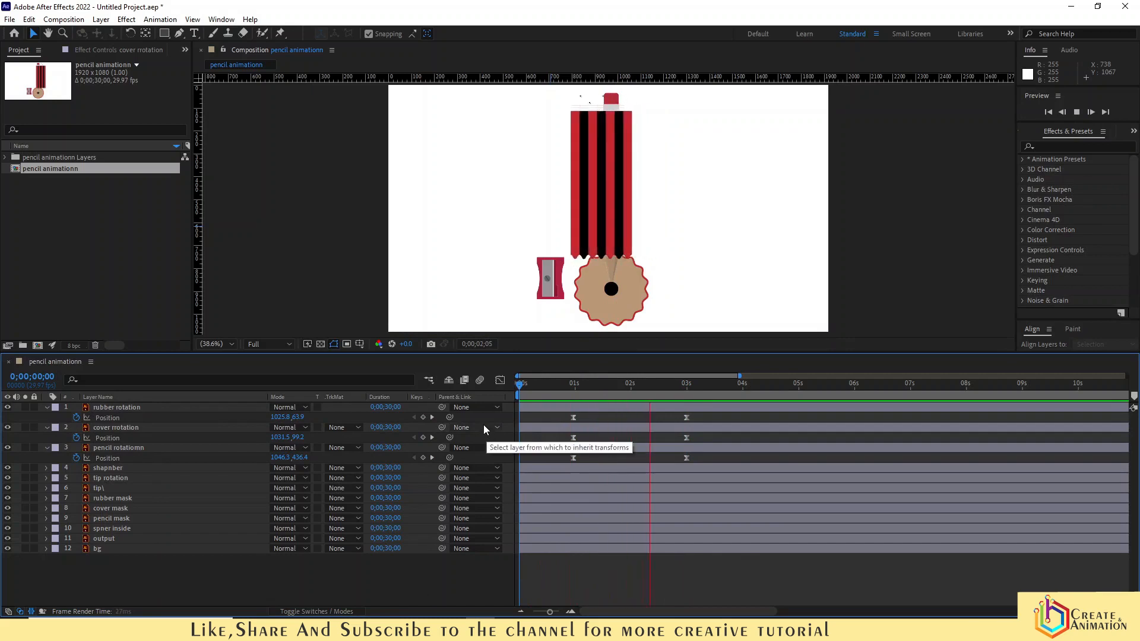
click(686, 385)
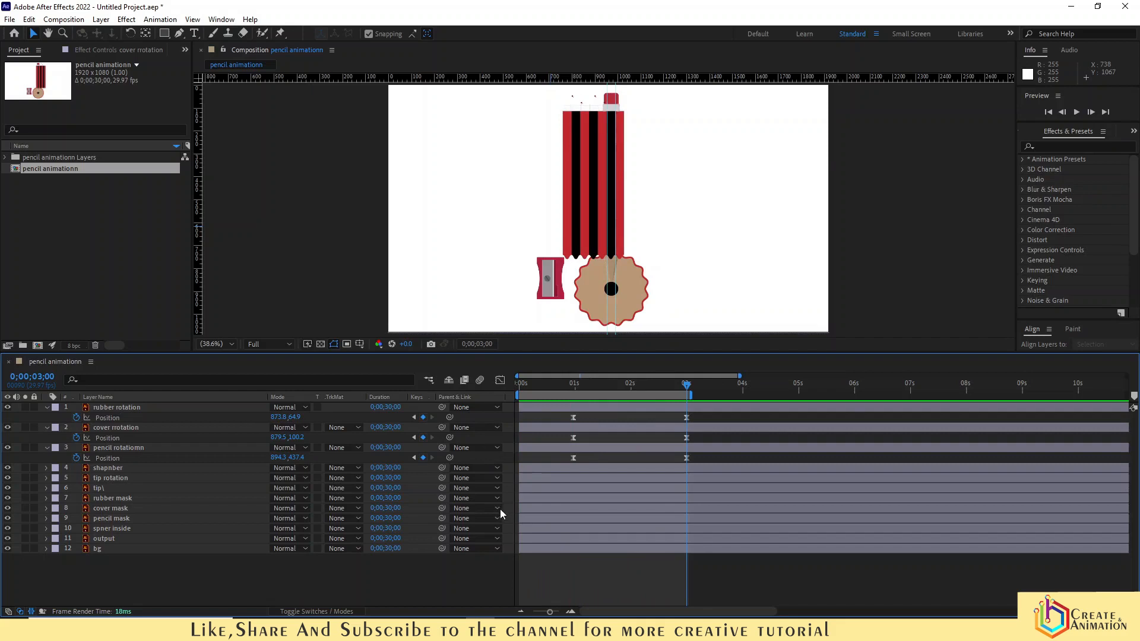
- Duplicate the pencil mask layer
click(104, 468)
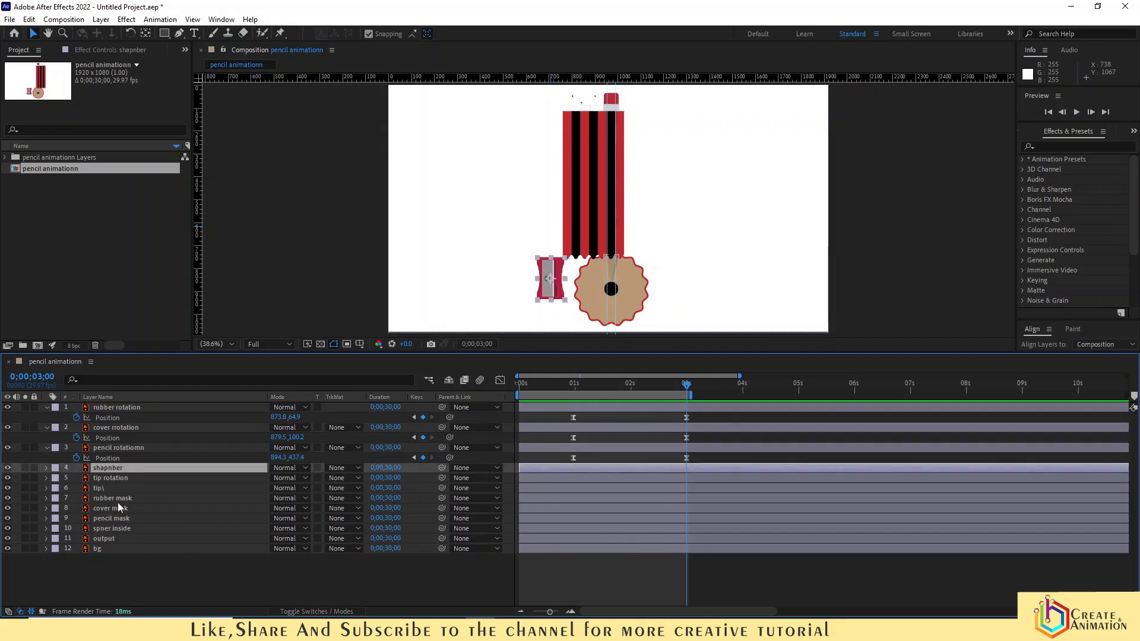
click(113, 520)
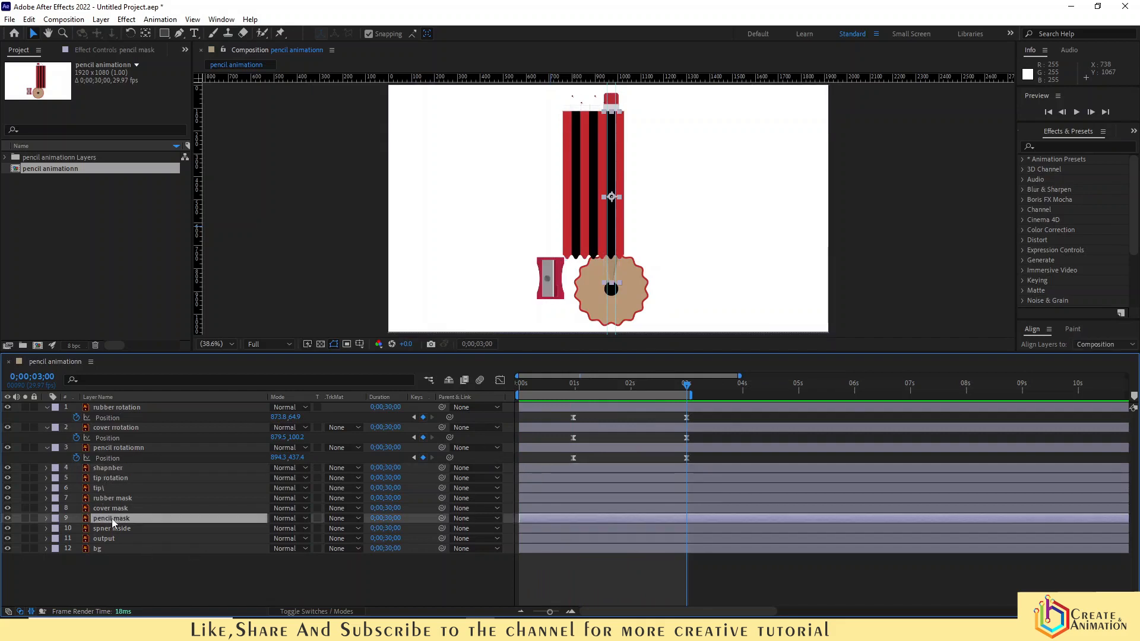
click(29, 19)
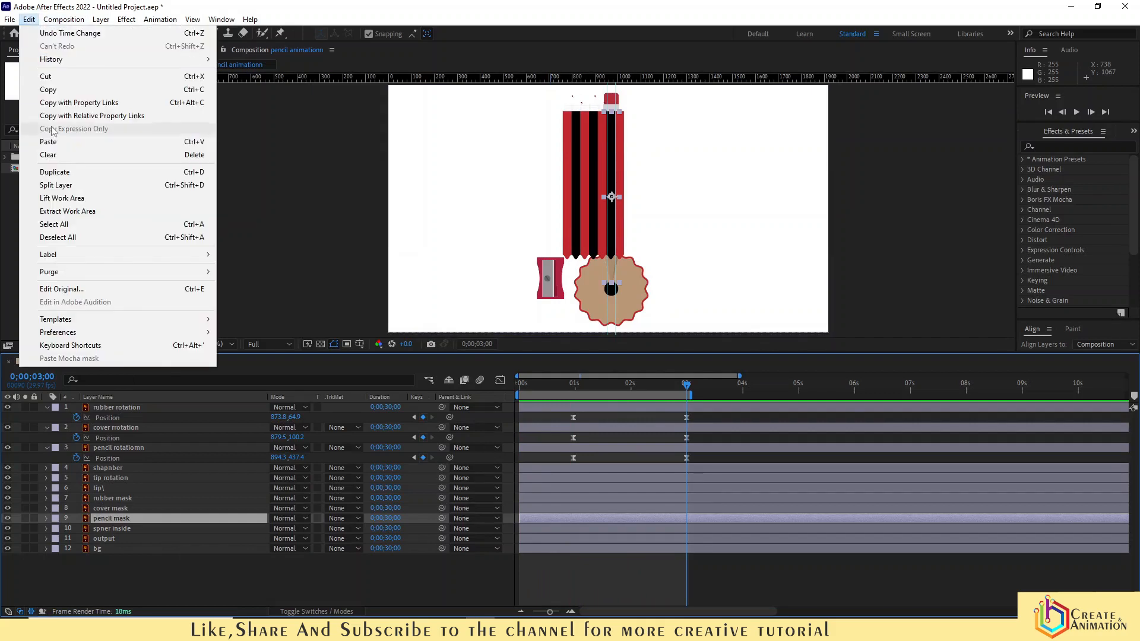
click(57, 172)
drag(113, 520, 107, 448)
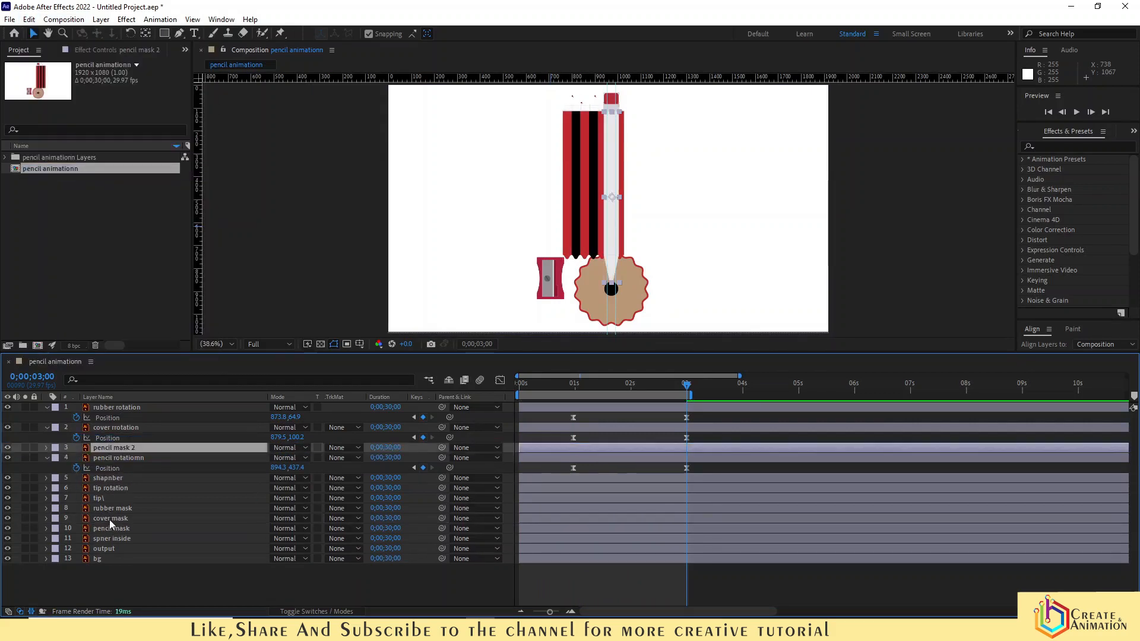
click(110, 521)
key(ctrl+z)
click(30, 20)
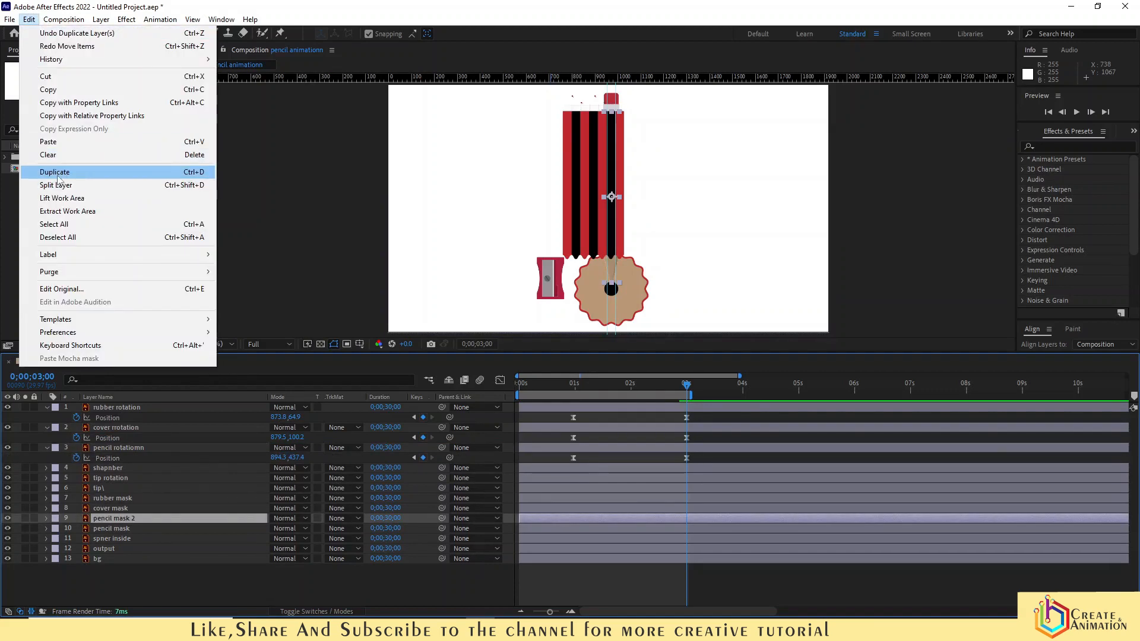
click(54, 173)
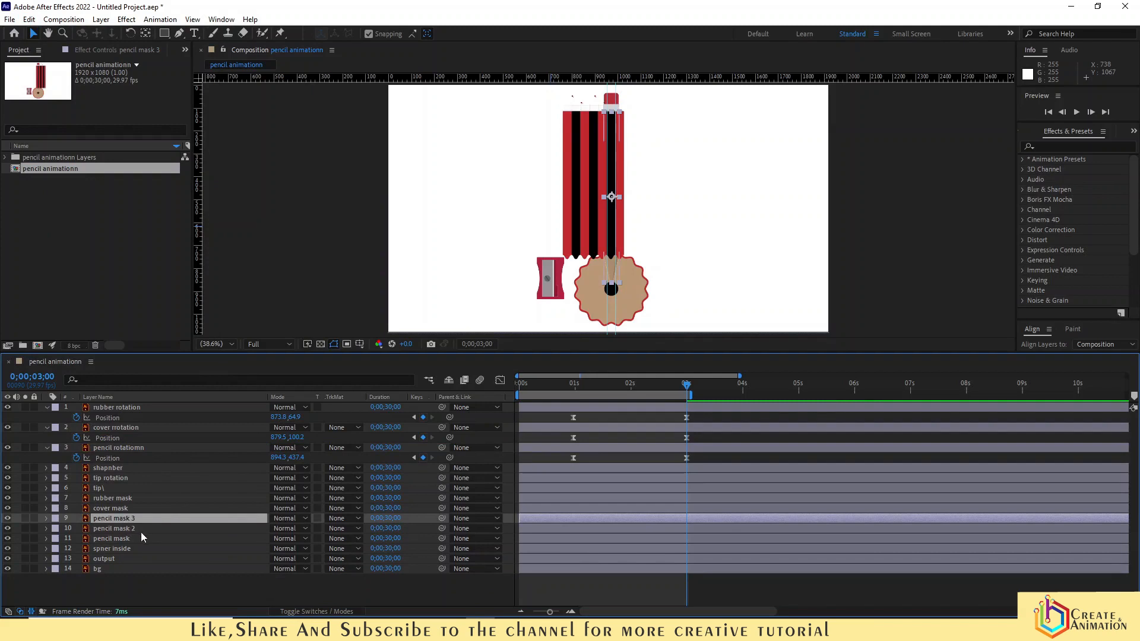
key(Delete)
- Duplicate the cover mask and place the copy above cover rotation, and move pencil mask 2 above pencil rotationn
click(119, 514)
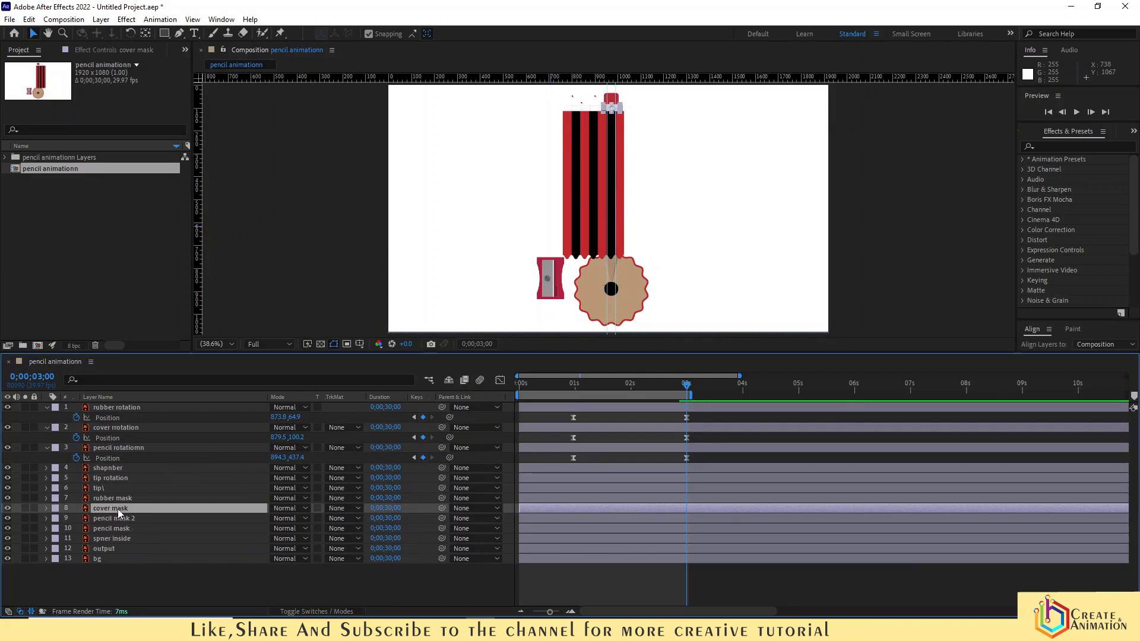
click(30, 19)
click(55, 172)
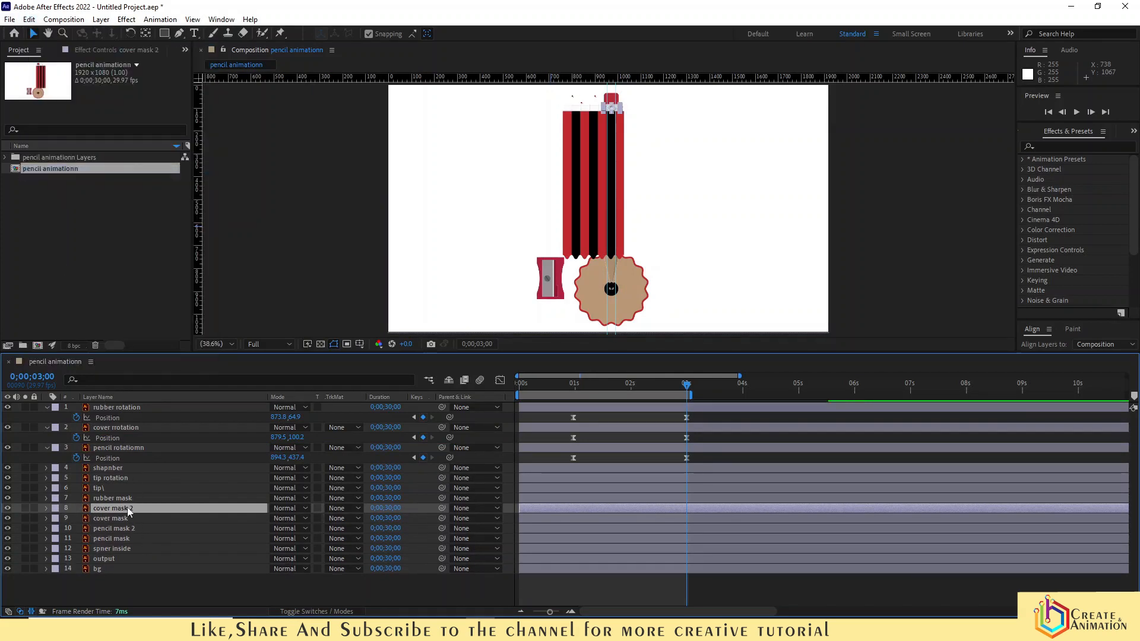
drag(122, 510, 119, 422)
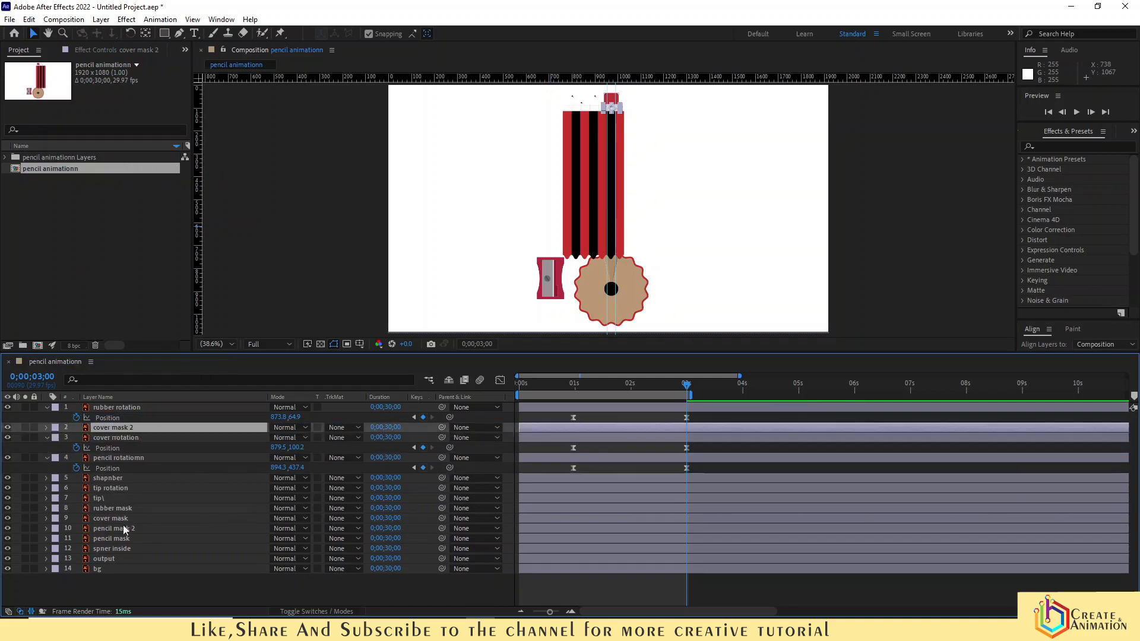
drag(117, 528, 113, 445)
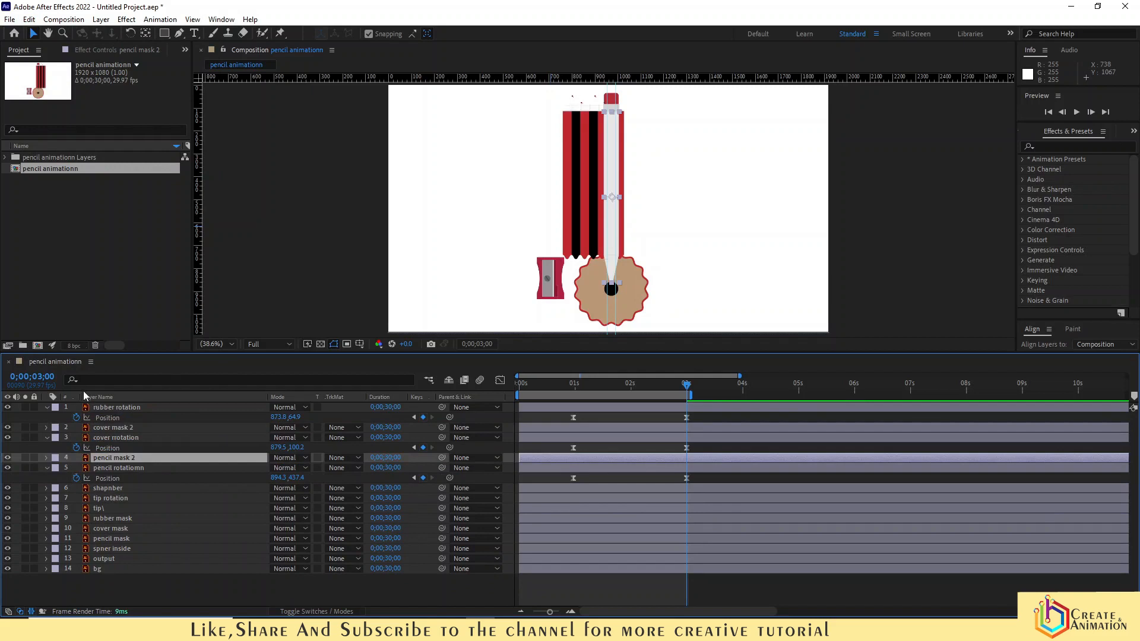
- Duplicate the rubber mask layer and move the copy to the top, above rubber rotation
click(105, 520)
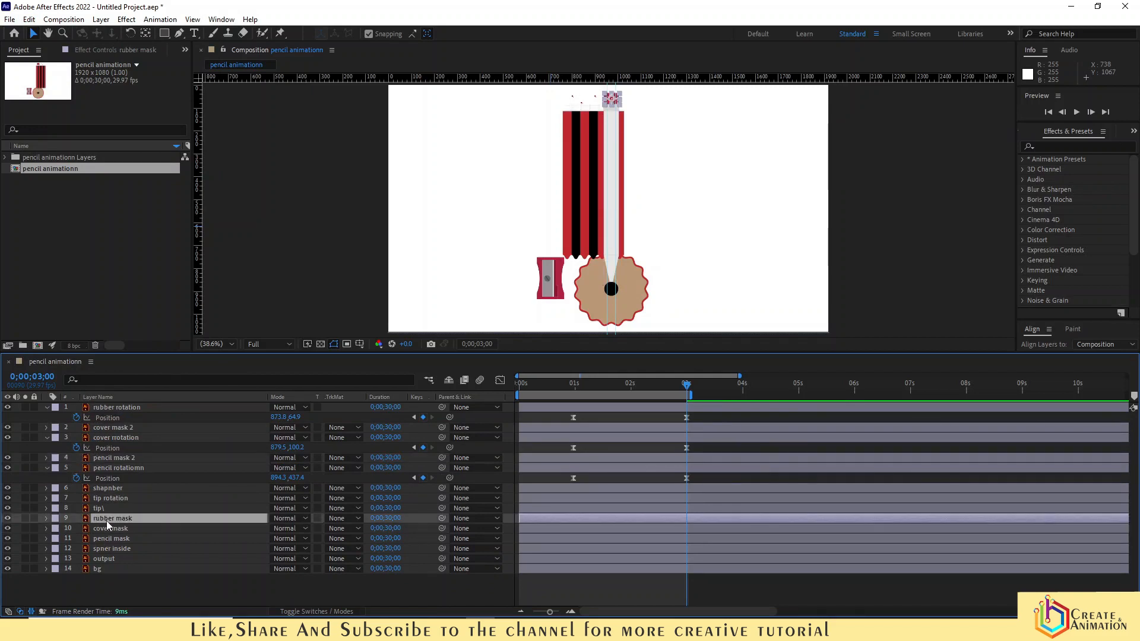
click(28, 20)
click(60, 168)
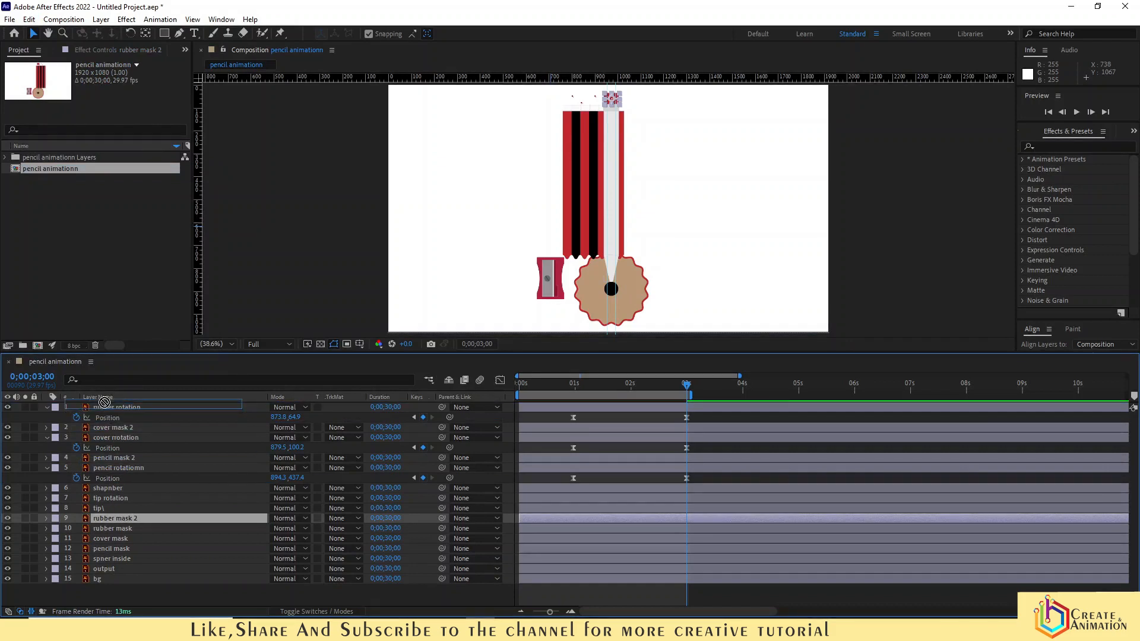
drag(130, 521, 138, 404)
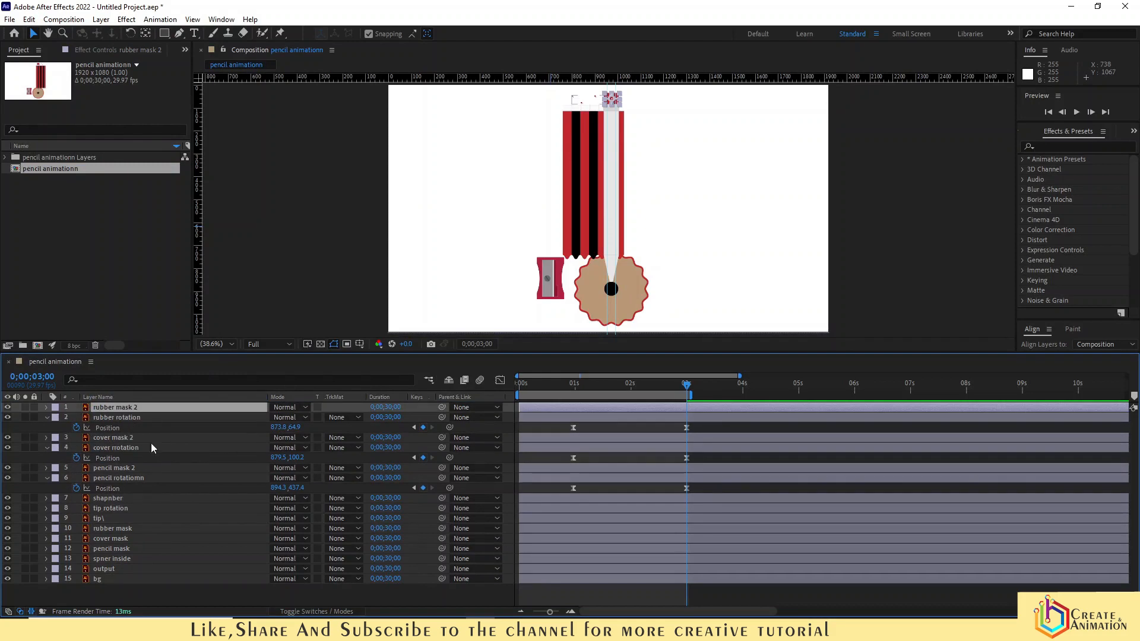
- Set the pencil rotationn layer's track matte to Alpha, using pencil mask 2 above it
click(122, 477)
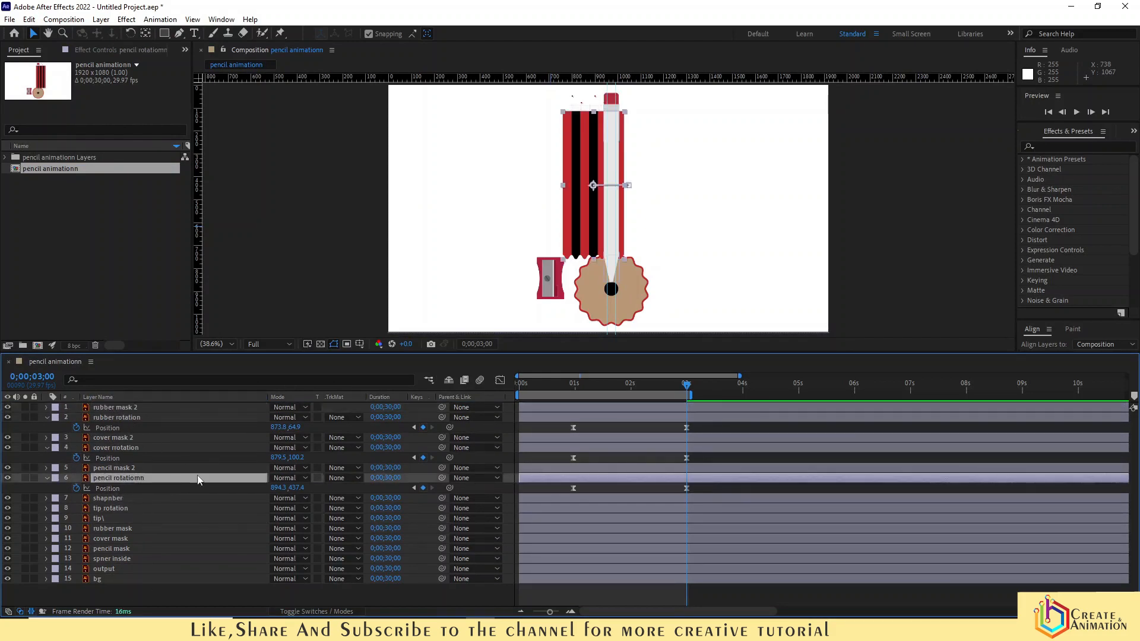
click(351, 478)
click(380, 509)
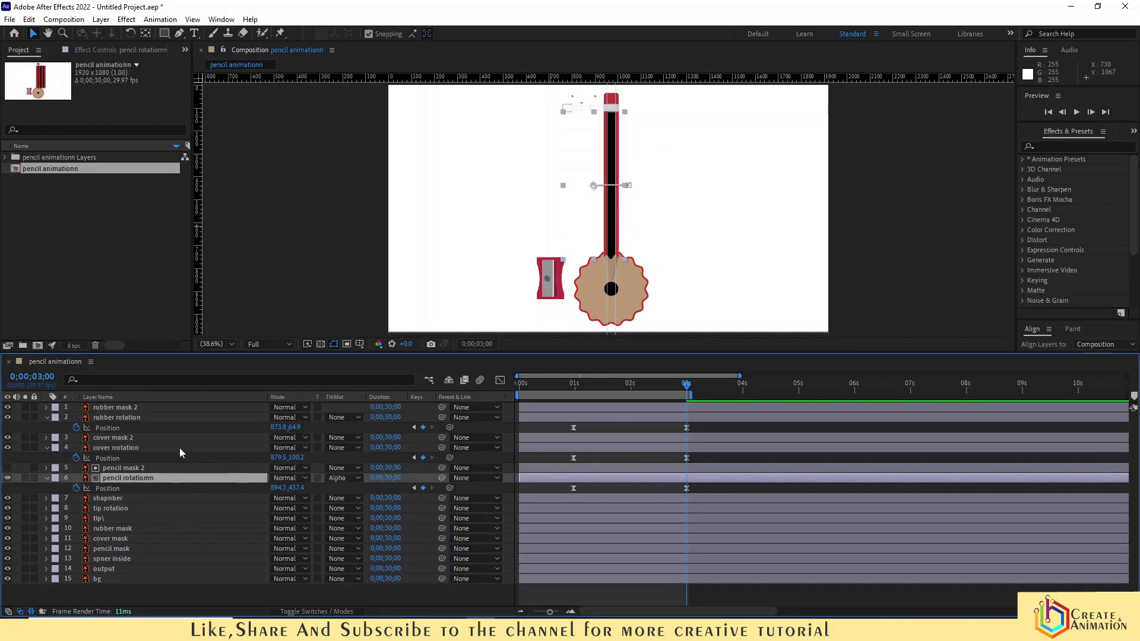
- Set the track matte of the cover rotation and rubber rotation layers to Alpha
click(178, 448)
click(349, 447)
click(380, 478)
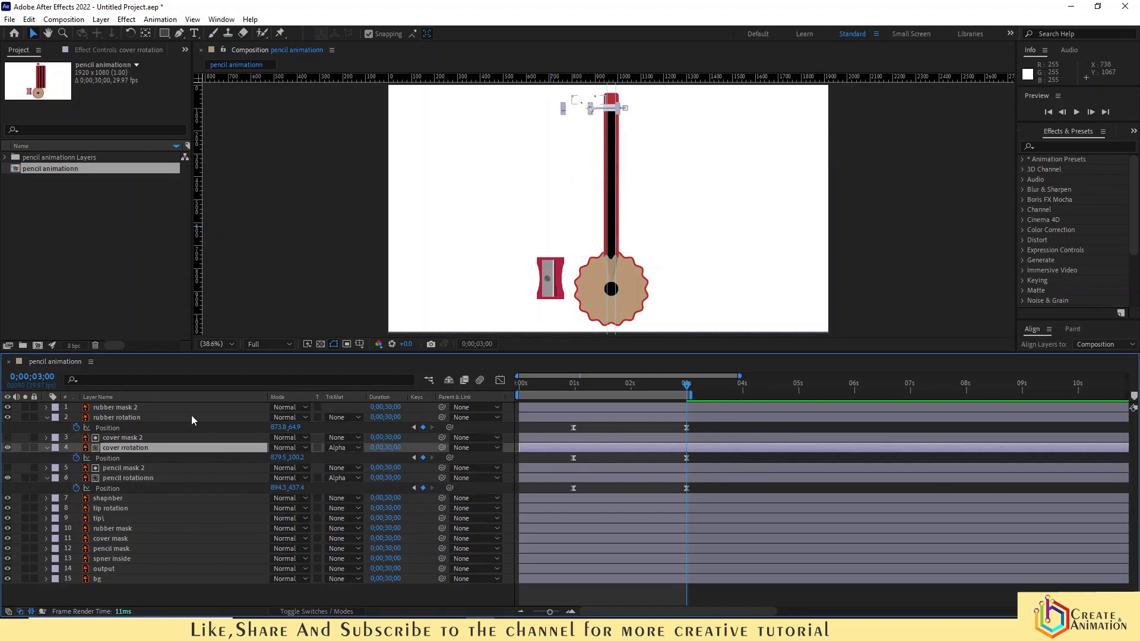
click(330, 418)
click(380, 447)
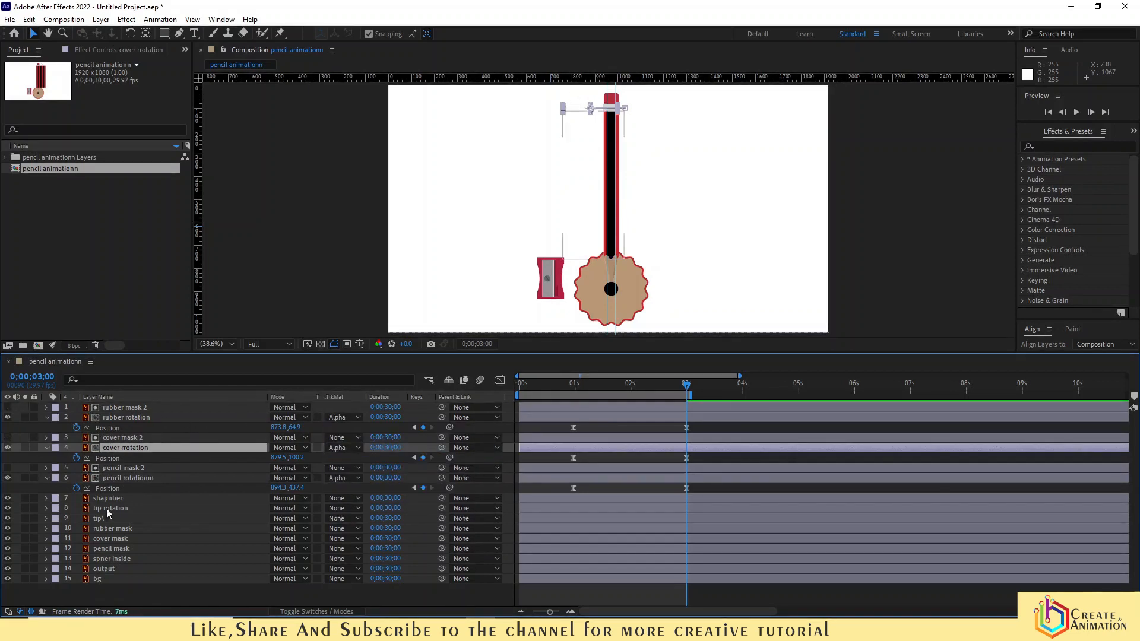
- Preview the animation from the start of the timeline
click(519, 386)
key(space)
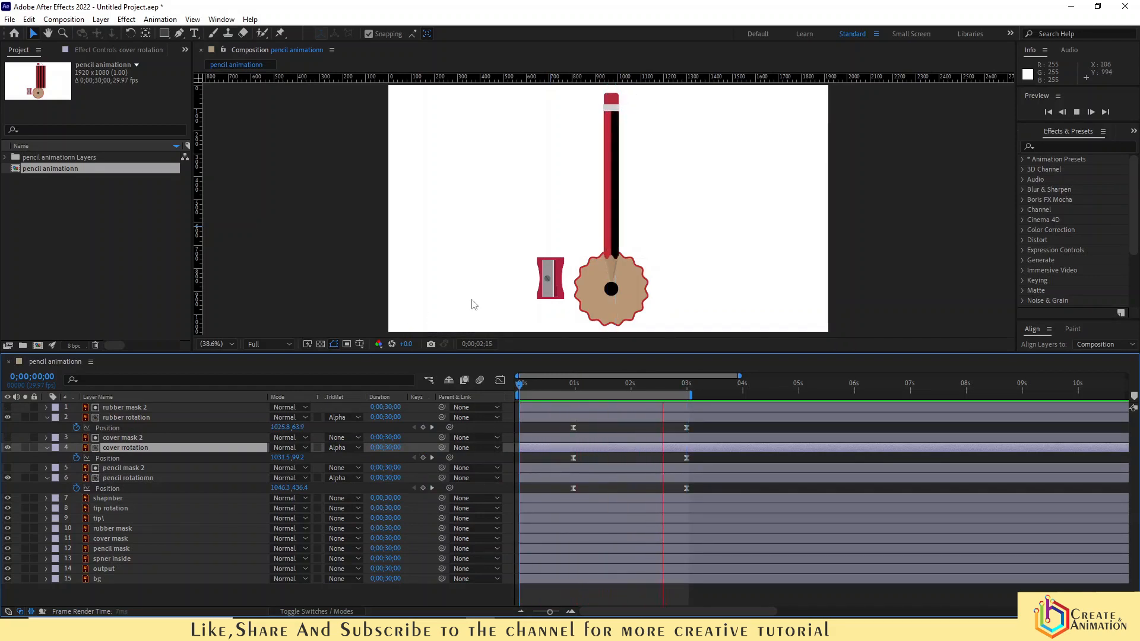
key(space)
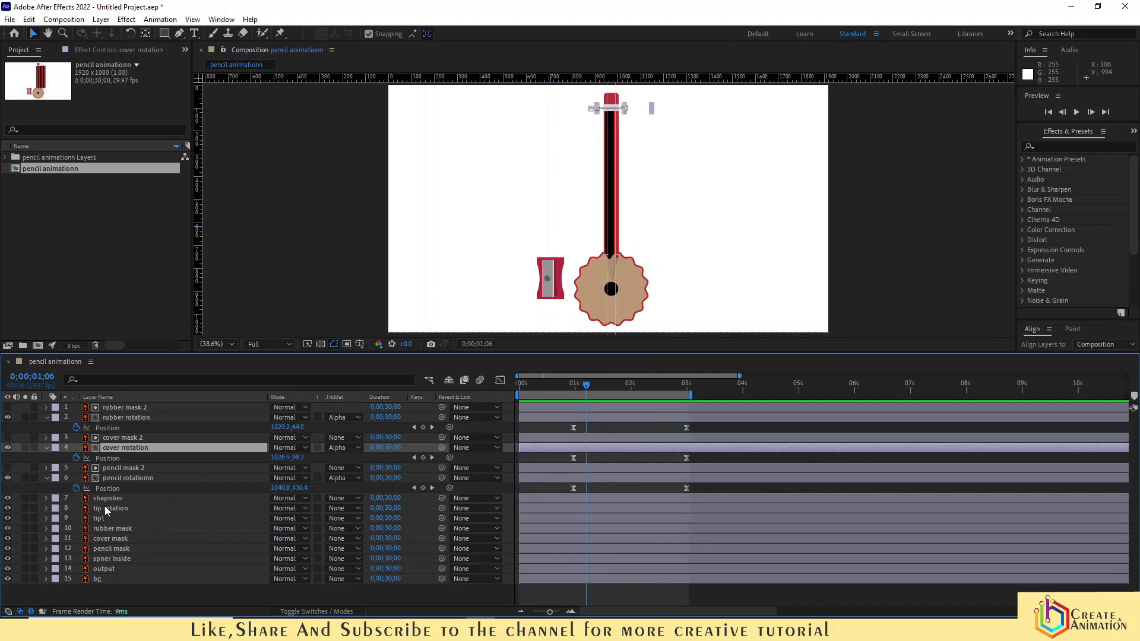
- Pre-compose all pencil, tip and mask layers into a new composition named pencil animation
click(111, 558)
ctrl+click(108, 547)
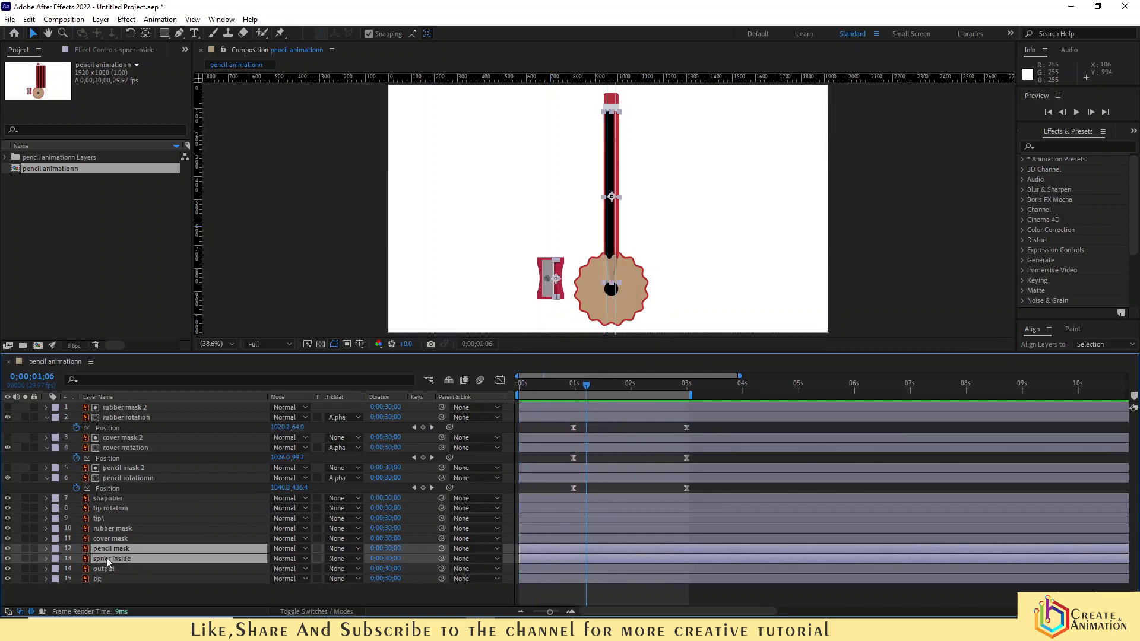
click(107, 577)
click(107, 548)
ctrl+click(107, 538)
ctrl+click(107, 528)
ctrl+click(104, 518)
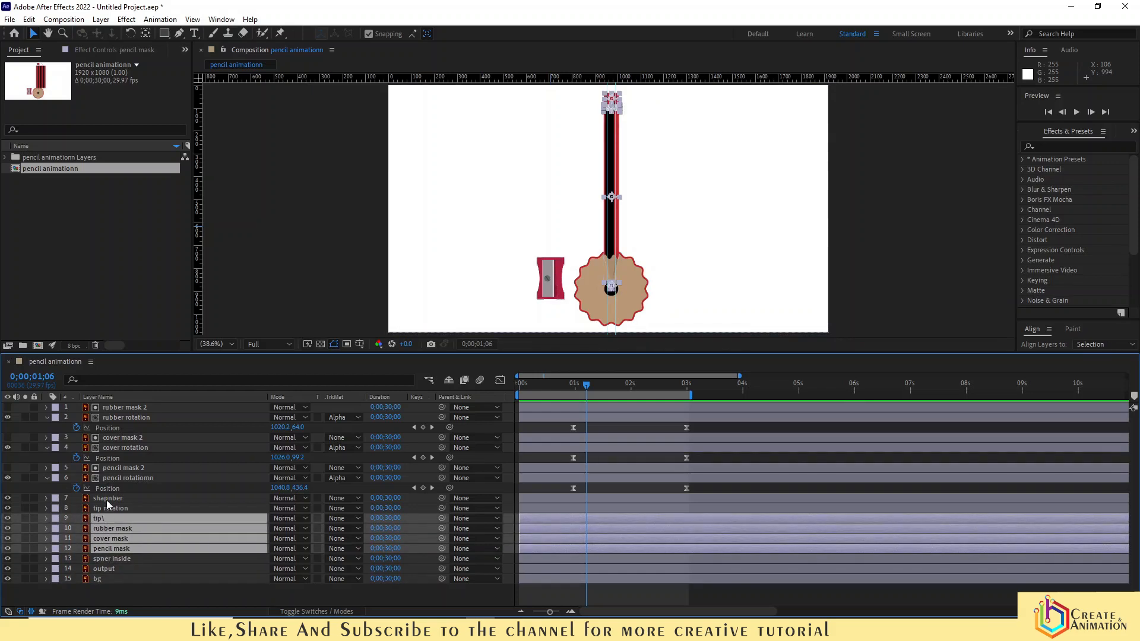
ctrl+click(108, 507)
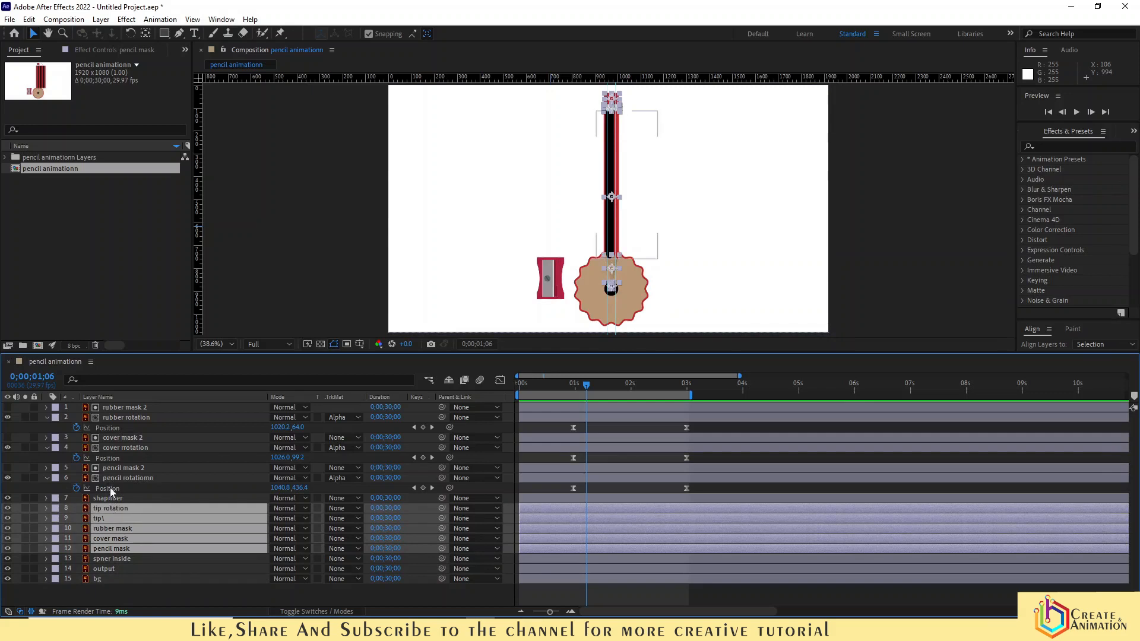
ctrl+click(108, 477)
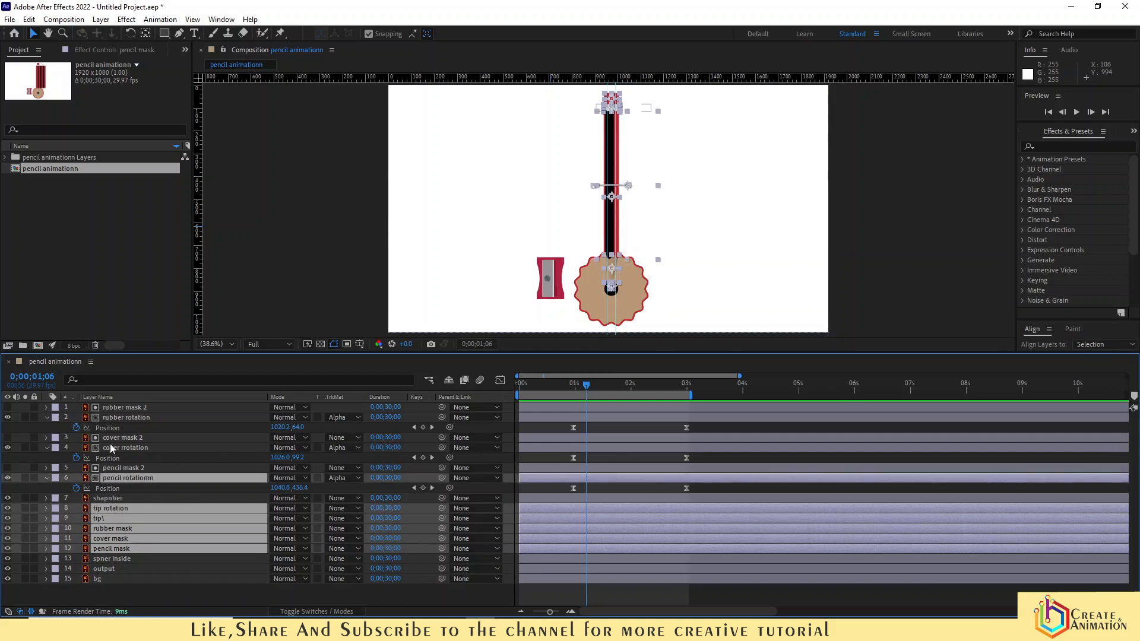
shift+click(127, 405)
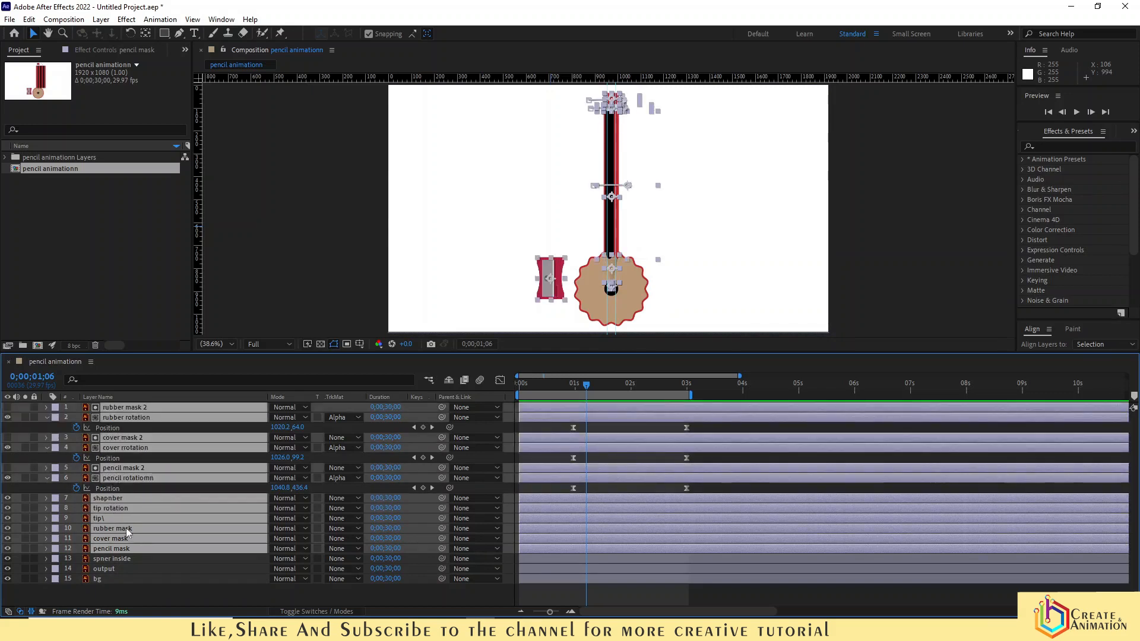
ctrl+click(115, 498)
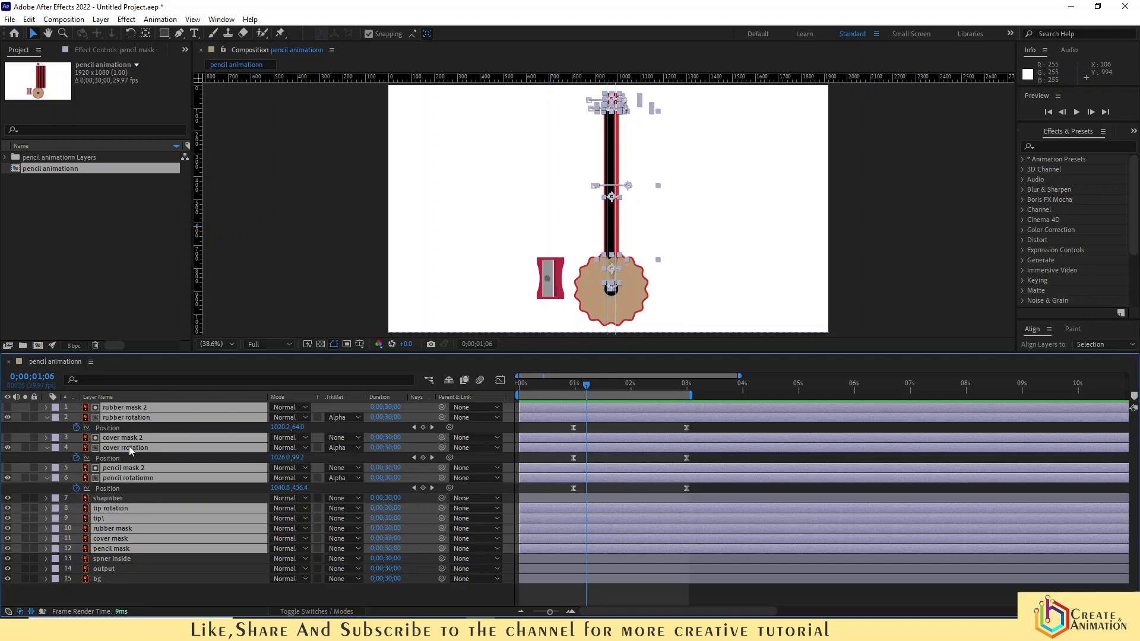
right_click(128, 442)
click(154, 380)
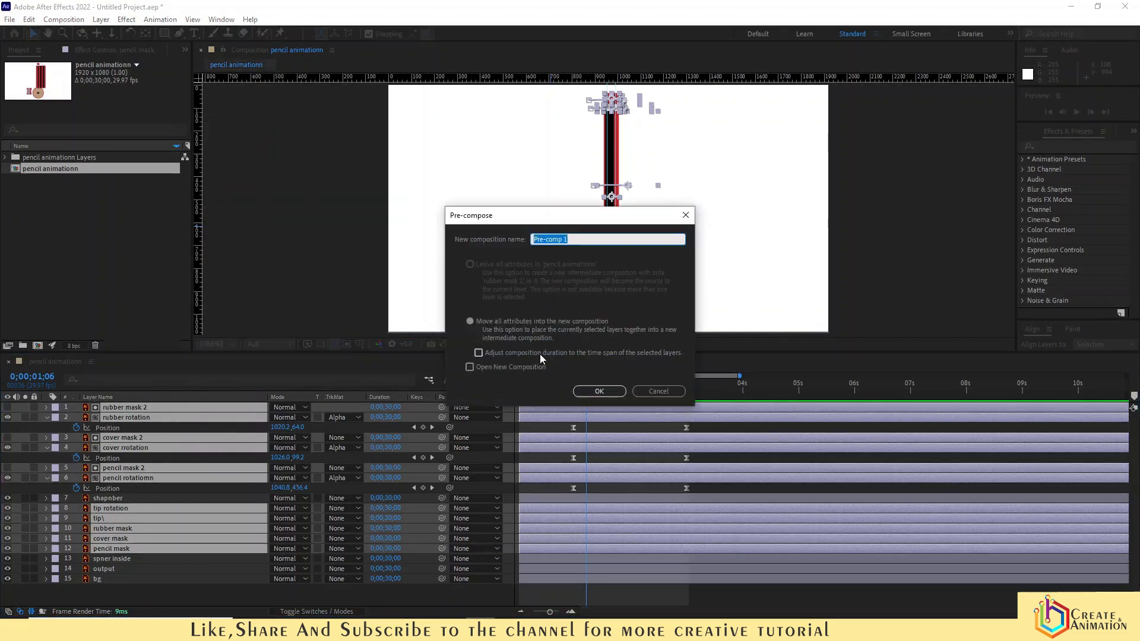
text(pencil animation)
key(Return)
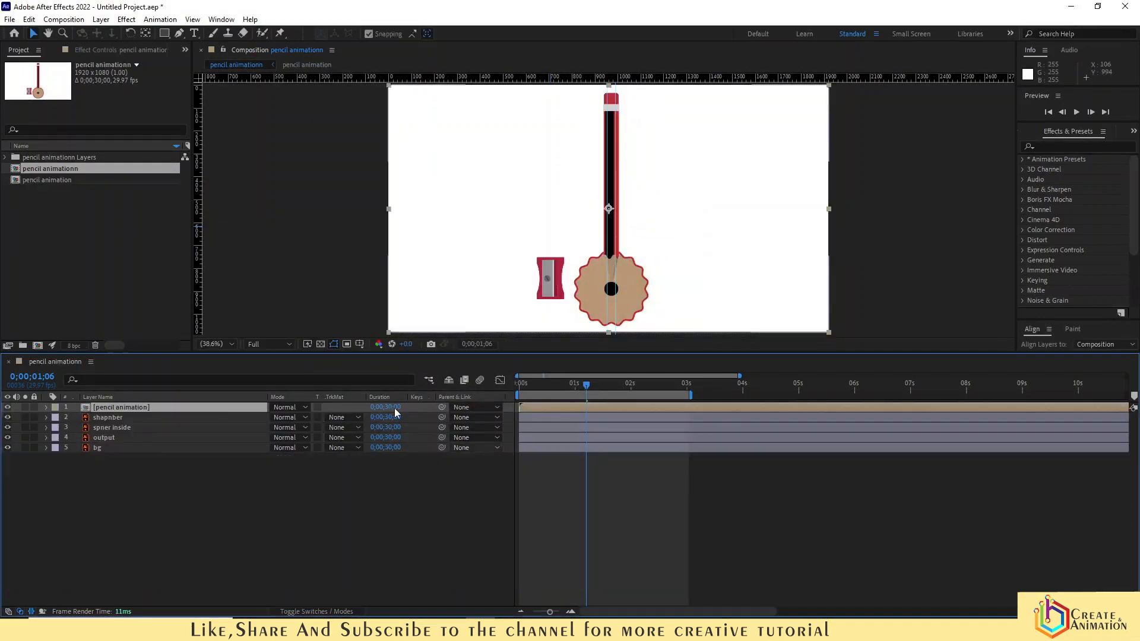
- Move the sharpner layer to the top of the stack and parent spner inside to sharpner
click(107, 418)
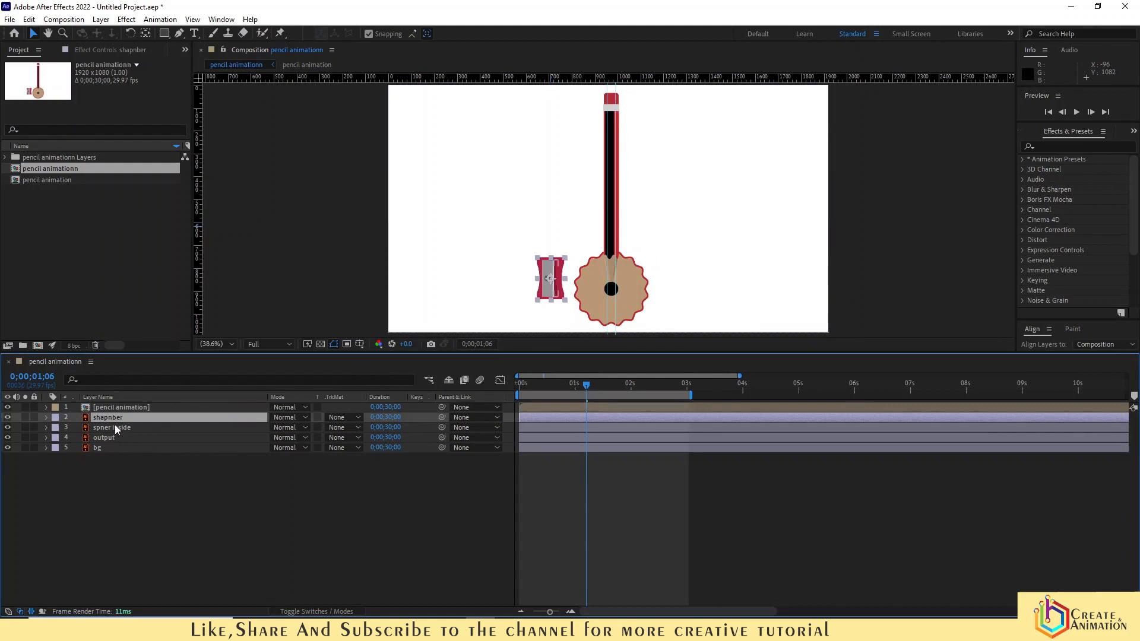
click(190, 428)
drag(442, 428, 111, 423)
- Hide the output layer
click(103, 503)
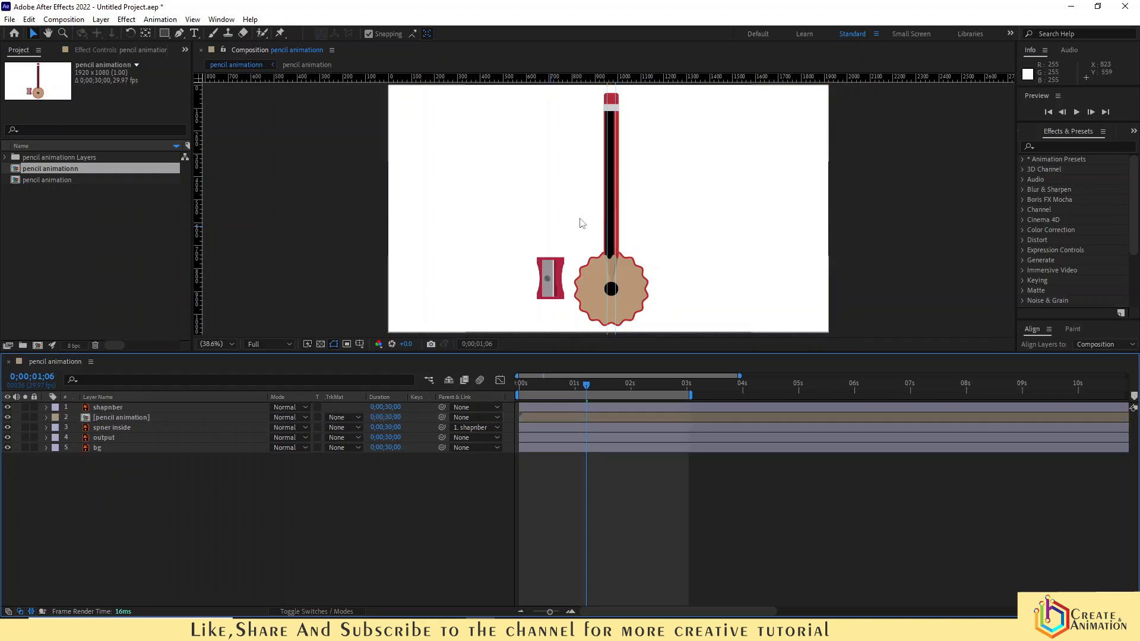
click(8, 438)
key(h)
mouse_move(571, 264)
mouse_down()
mouse_move(491, 231)
mouse_move(477, 257)
mouse_move(530, 282)
mouse_up()
key(v)
click(478, 249)
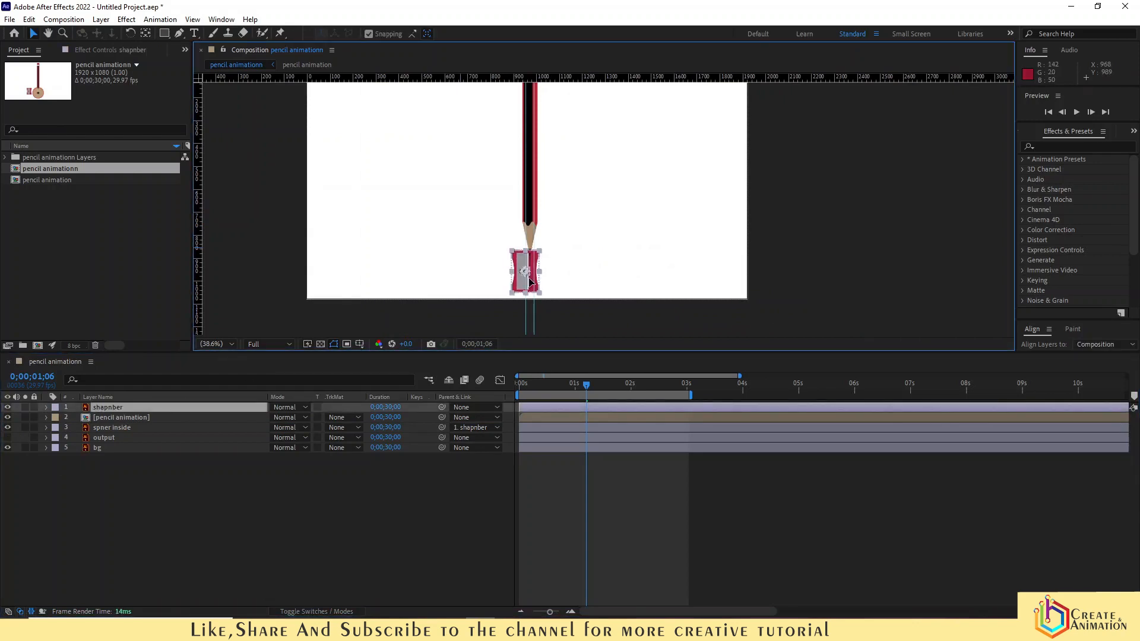
scroll(468, 257, up, 3)
scroll(478, 250, down, 3)
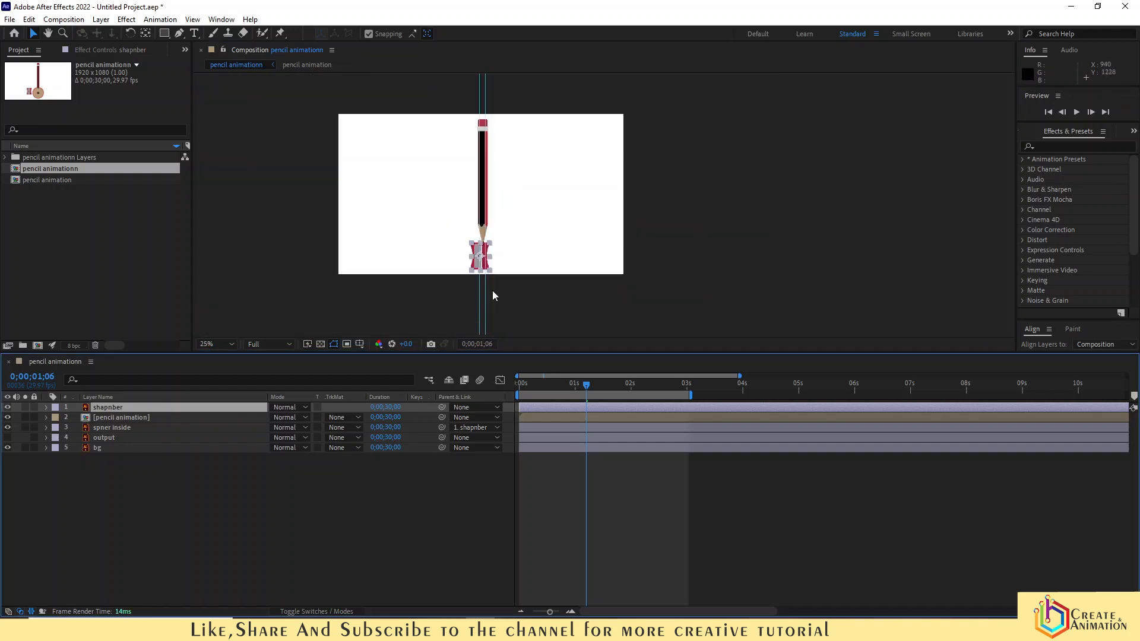
scroll(482, 153, up, 3)
scroll(473, 237, down, 3)
drag(505, 307, 507, 265)
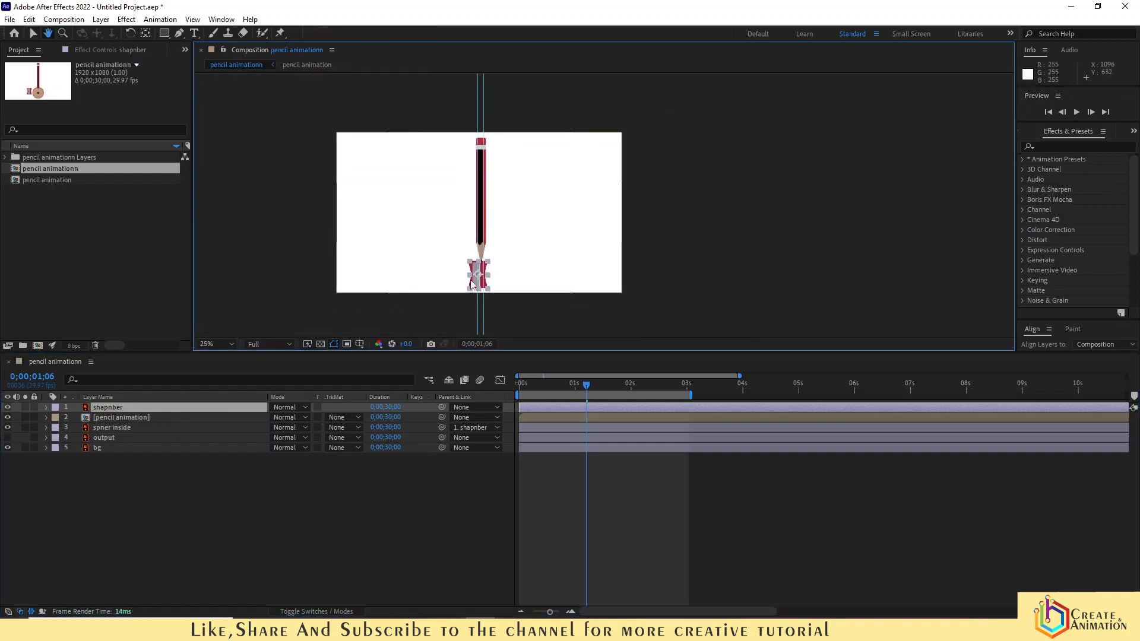
scroll(507, 264, up, 3)
mouse_move(417, 288)
mouse_down()
mouse_move(437, 281)
mouse_move(476, 228)
mouse_move(477, 254)
mouse_up()
key(v)
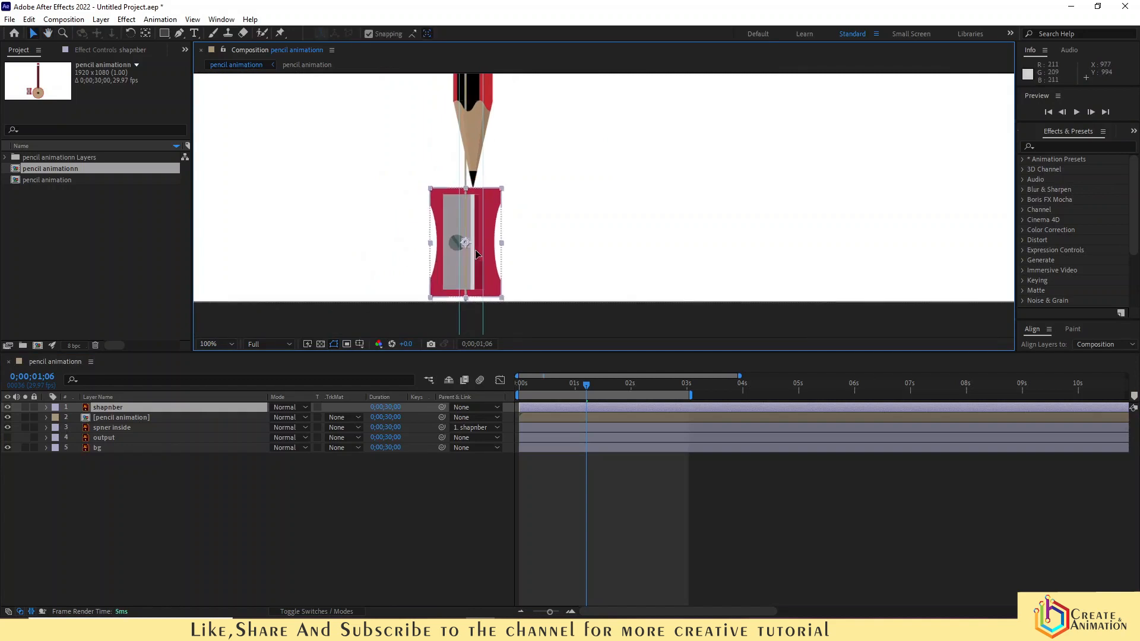
- At the start of the timeline, add a Position keyframe to the pencil animation pre-comp
click(576, 384)
drag(576, 384, 508, 392)
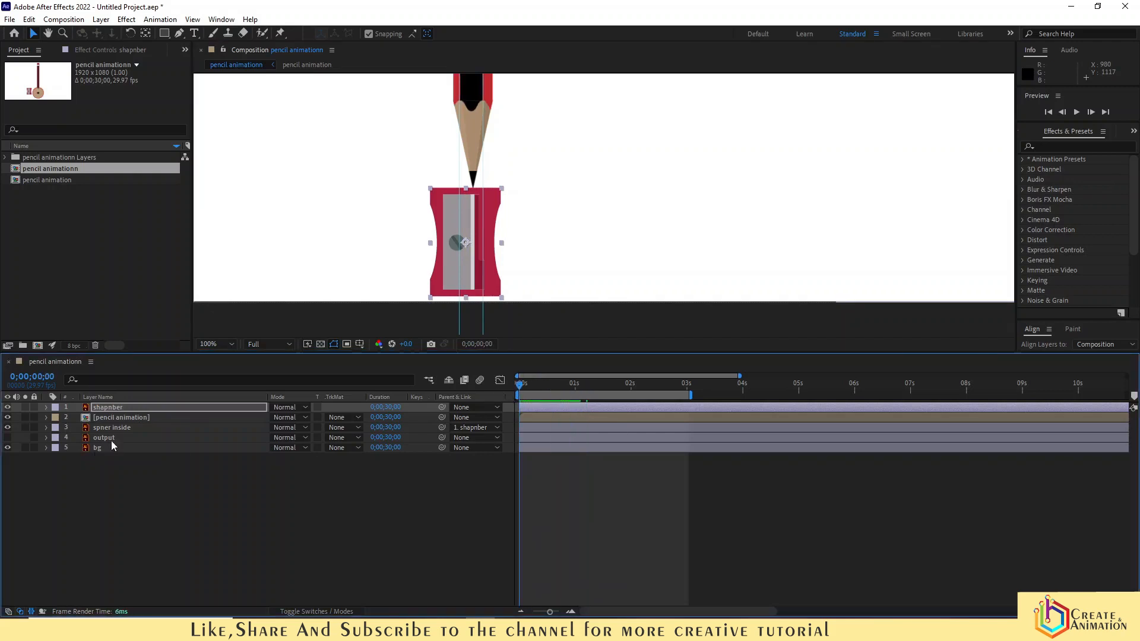
click(145, 416)
key(p)
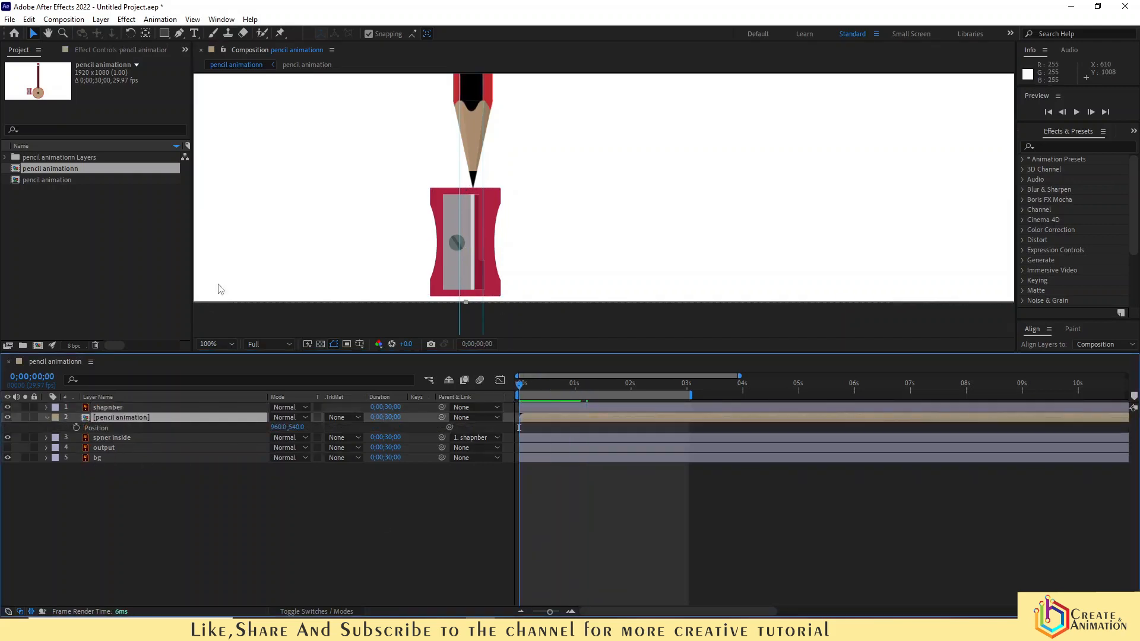
click(218, 344)
click(225, 371)
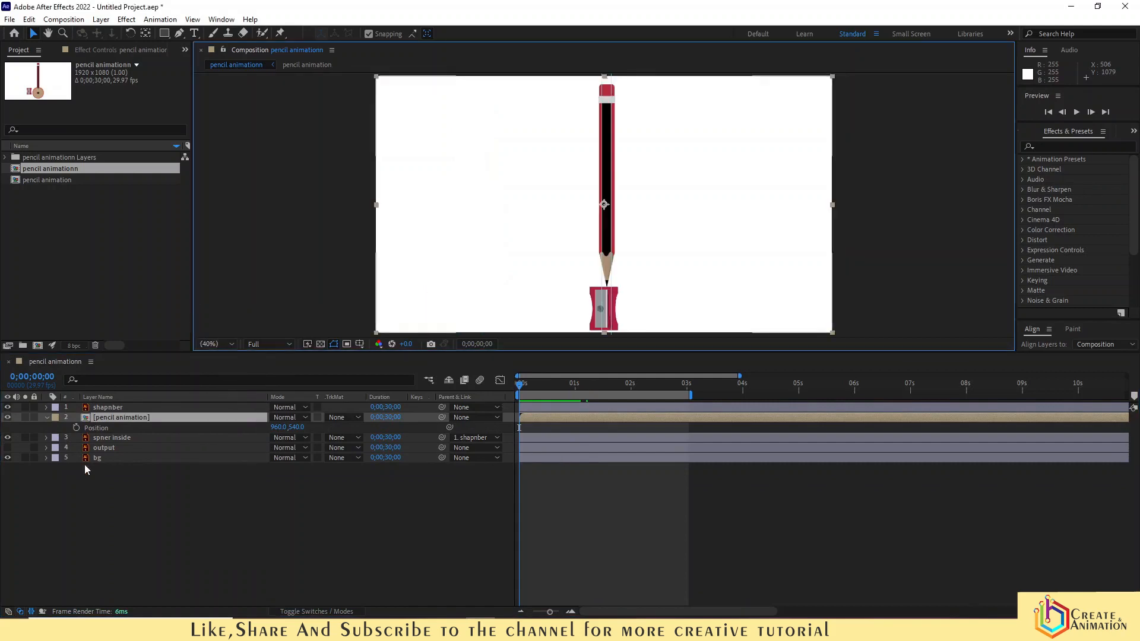
click(77, 427)
- At 1 second, nudge the pencil animation pre-comp down to a position of 960, 700
mouse_move(574, 384)
mouse_down()
mouse_move(692, 422)
mouse_move(564, 429)
mouse_move(574, 435)
mouse_up()
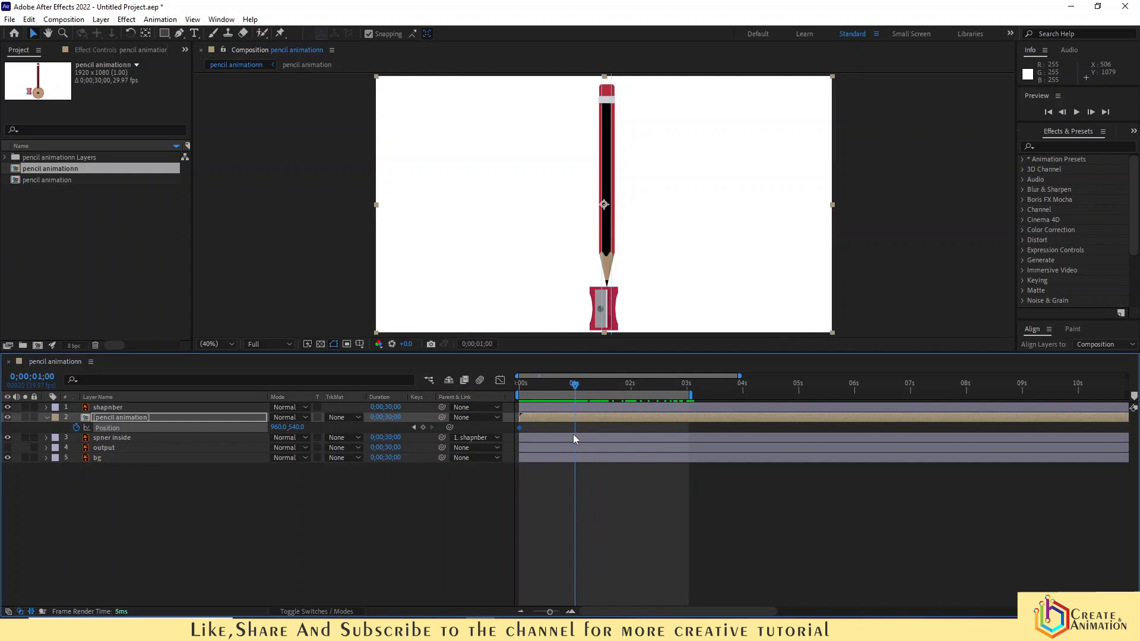
key(shift+Down)
key(shift+Down)
key(shift+Down)
key(shift+Down)
key(shift+Down)
key(shift+Down)
key(shift+Down)
key(shift+Down)
key(shift+Down)
key(shift+Down)
key(shift+Down)
key(shift+Down)
key(shift+Down)
key(shift+Down)
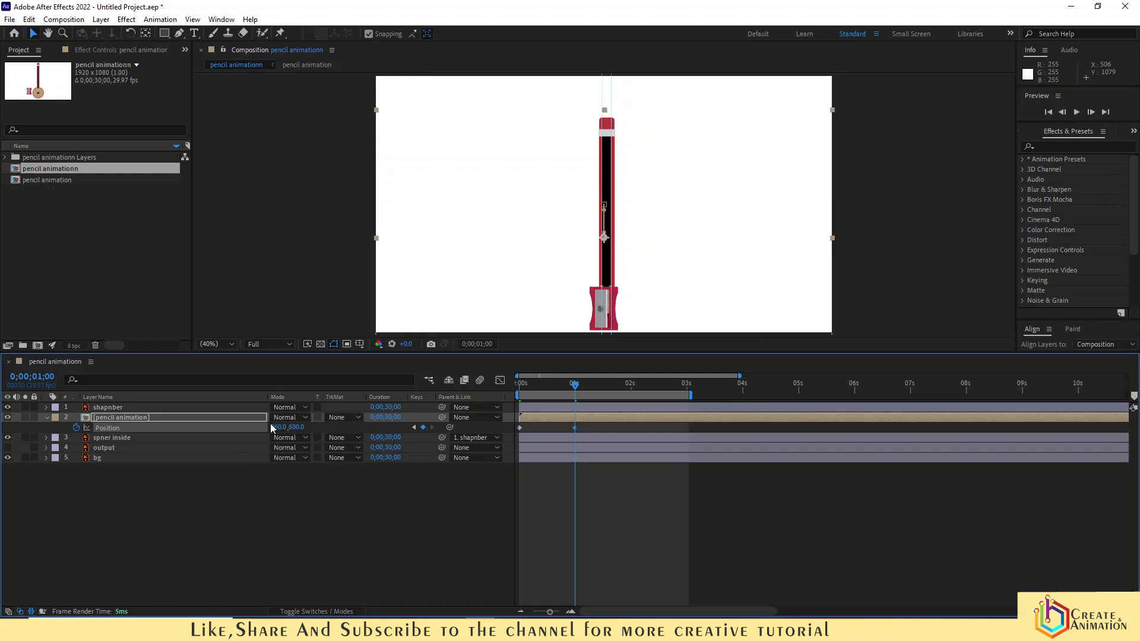
key(shift+Down)
key(shift+Down)
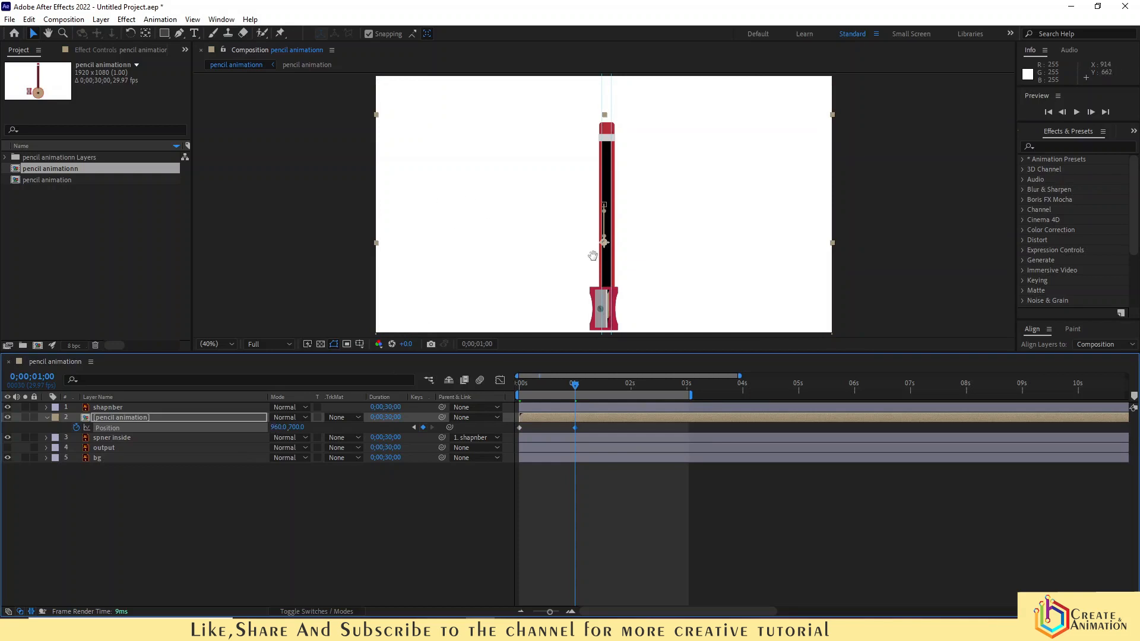
- Apply Easy Ease to both Position keyframes of the pencil animation pre-comp
scroll(579, 269, up, 3)
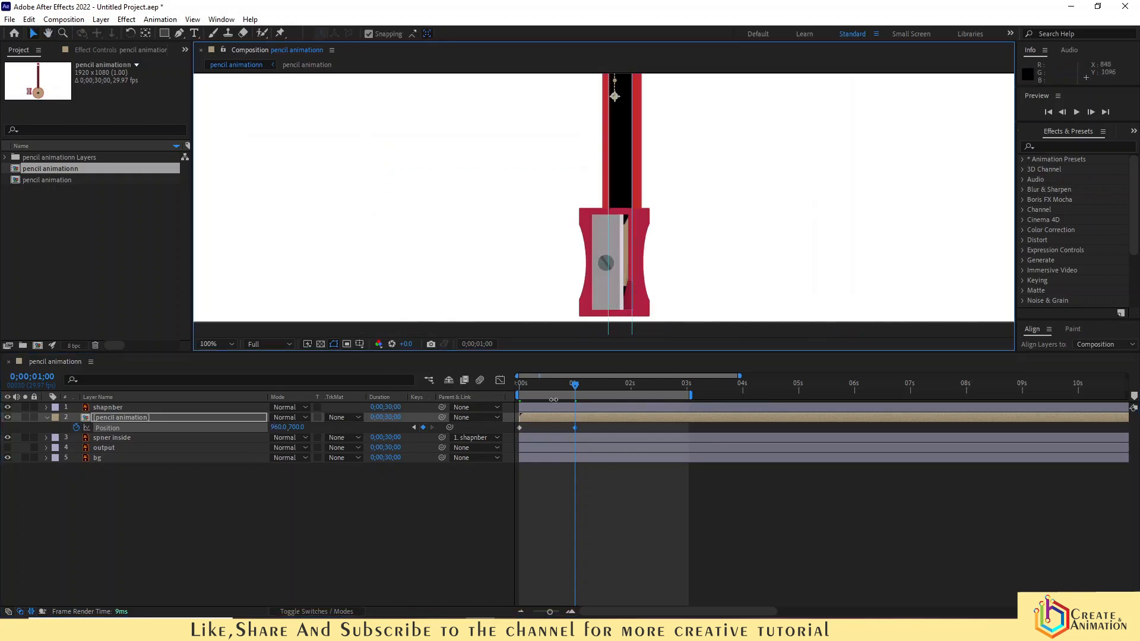
drag(585, 426, 508, 433)
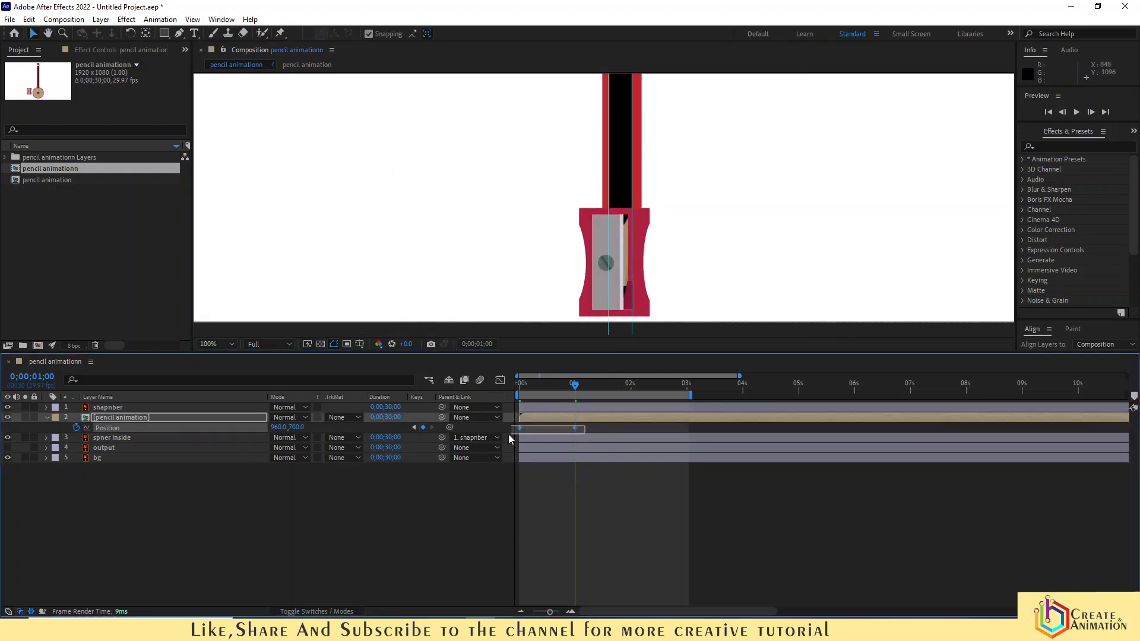
right_click(573, 428)
mouse_move(653, 575)
click(764, 510)
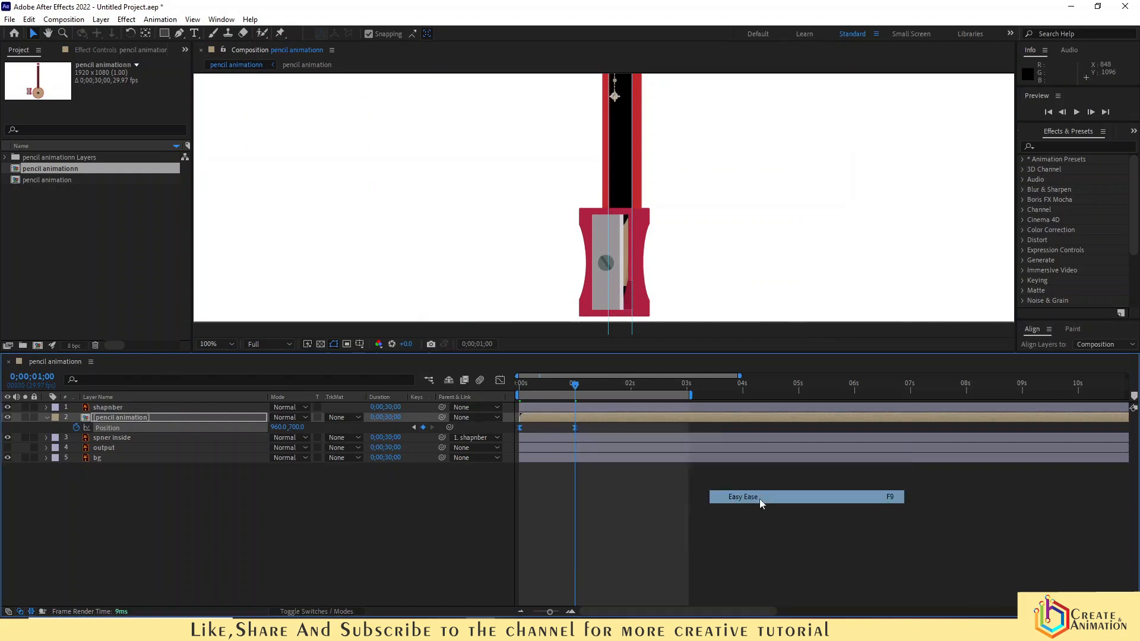
click(590, 538)
- Preview the pencil sliding into the sharpener from the start
click(523, 386)
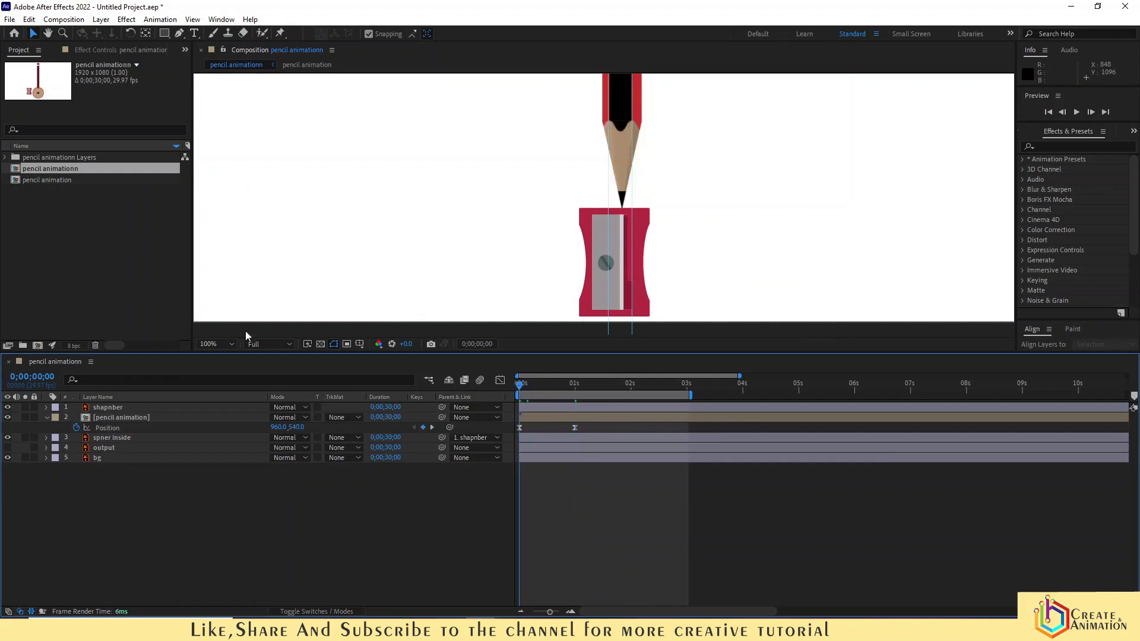
click(216, 344)
click(236, 371)
key(space)
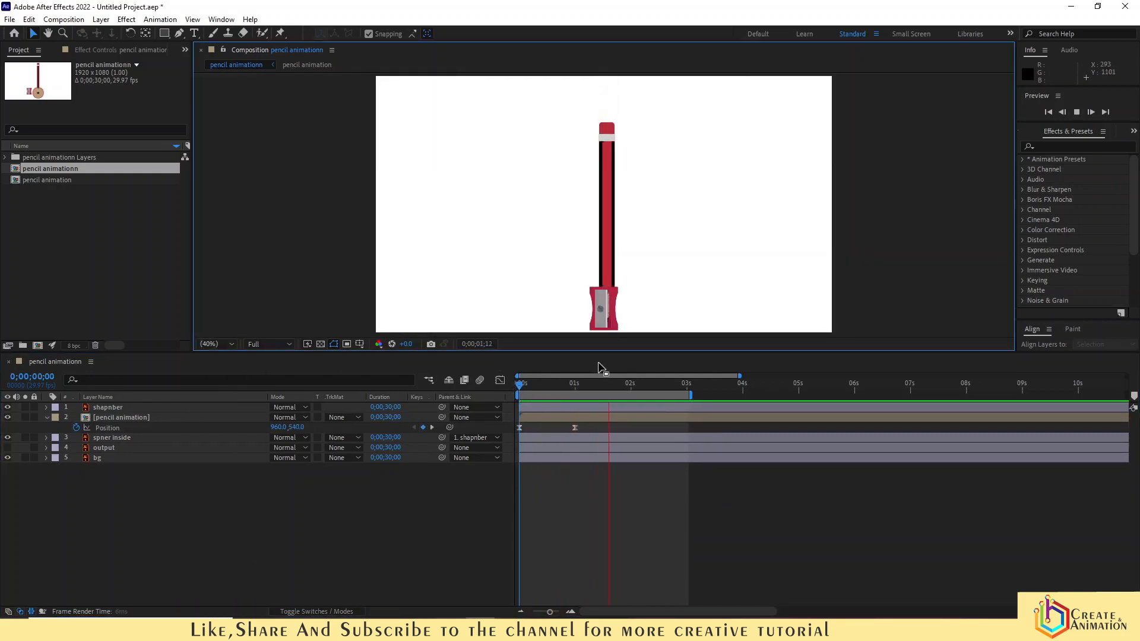
key(space)
- Move the second Position keyframe slightly earlier, to about 24 frames
drag(583, 384, 575, 387)
click(574, 428)
drag(571, 431, 564, 431)
- Preview the animation again from the beginning
key(Home)
key(space)
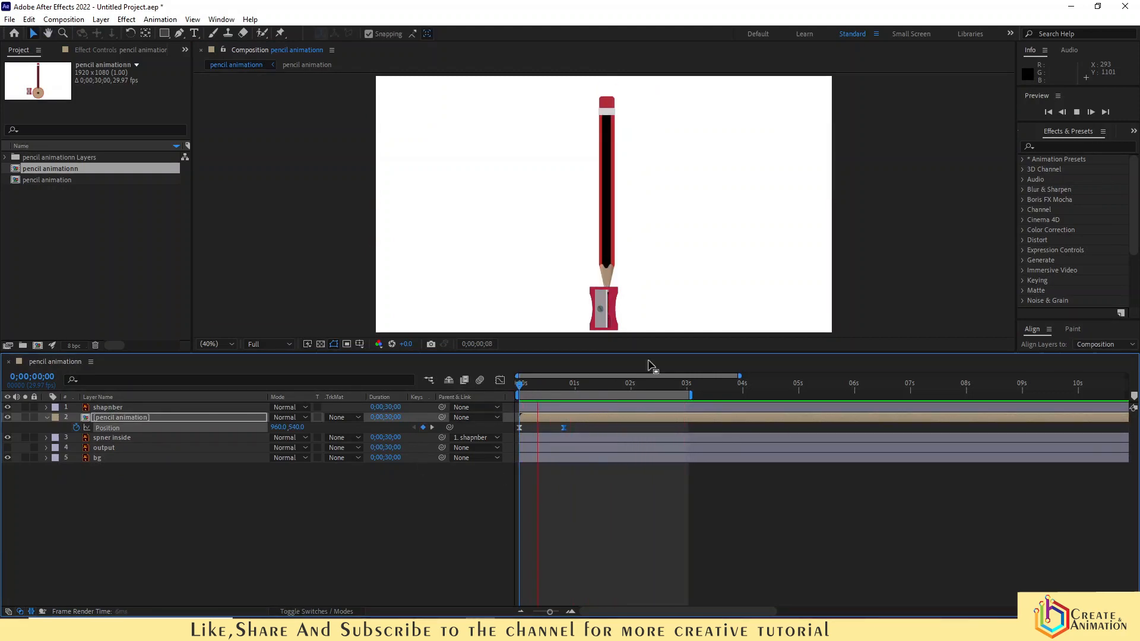
click(609, 484)
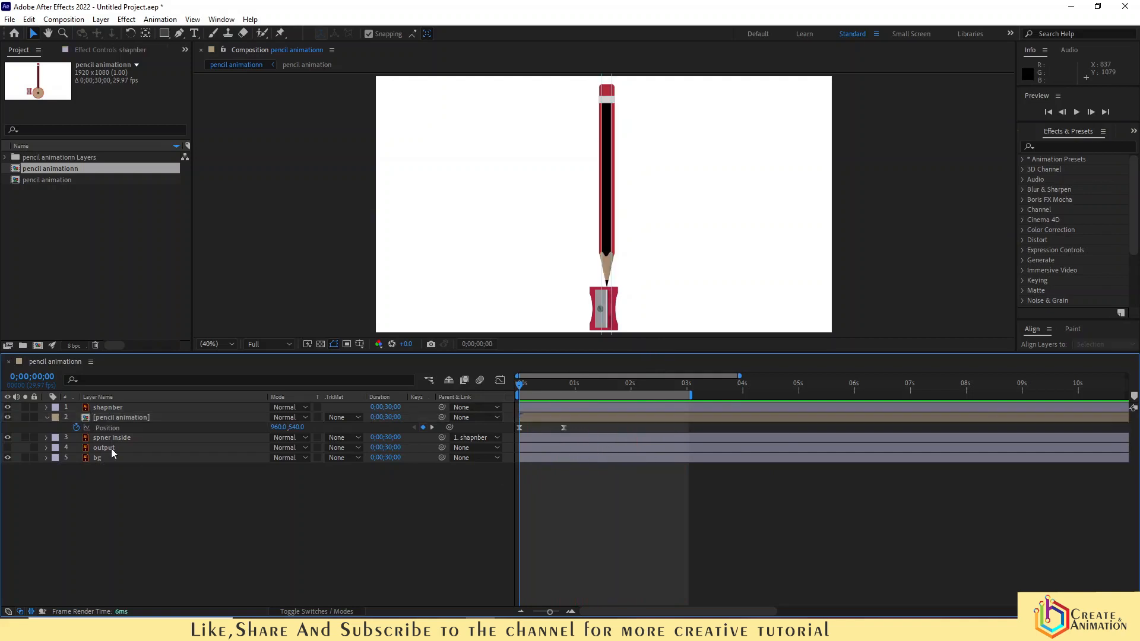
- Show the output layer again and examine the sharpener closely at the 24-frame mark
click(105, 448)
click(7, 448)
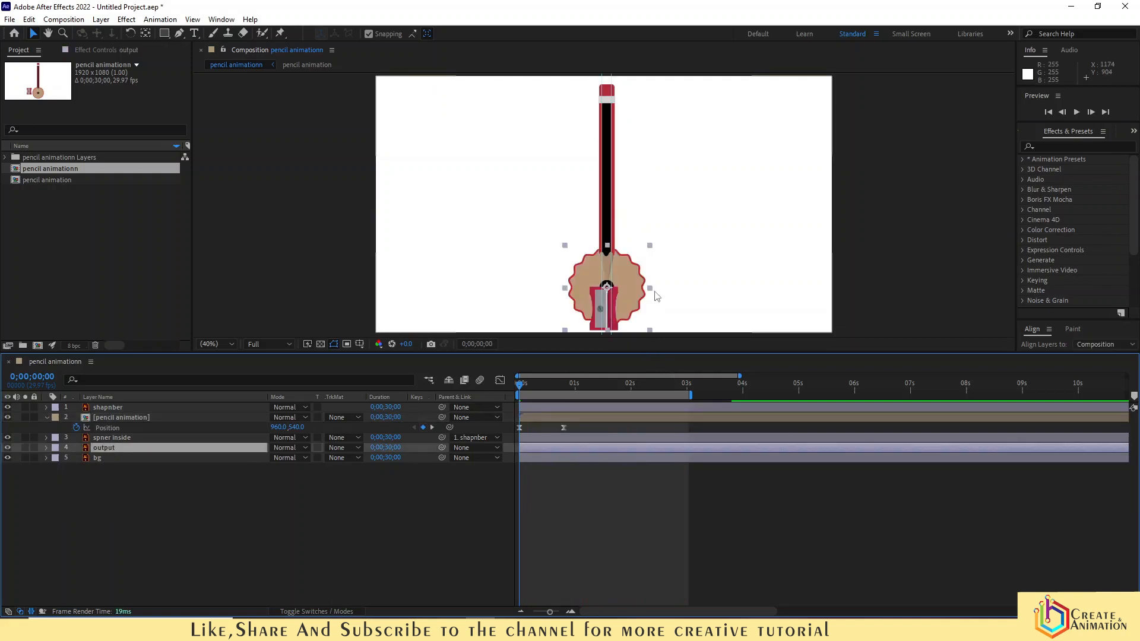
scroll(603, 297, up, 3)
drag(633, 284, 653, 248)
key(v)
scroll(633, 237, up, 5)
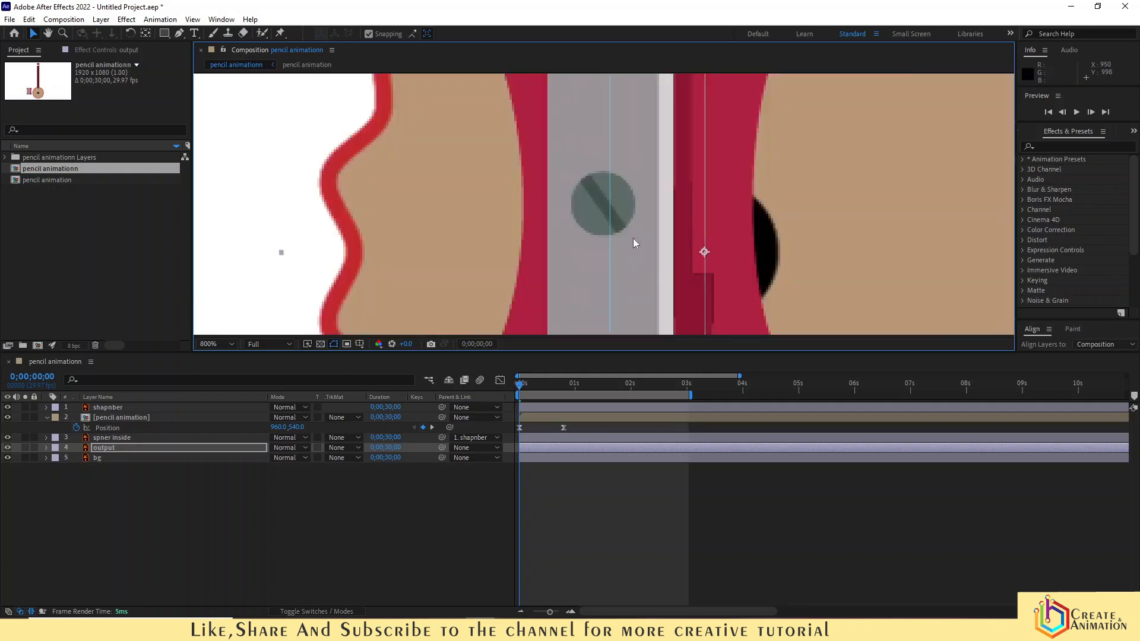
scroll(633, 237, up, 1)
drag(922, 245, 891, 247)
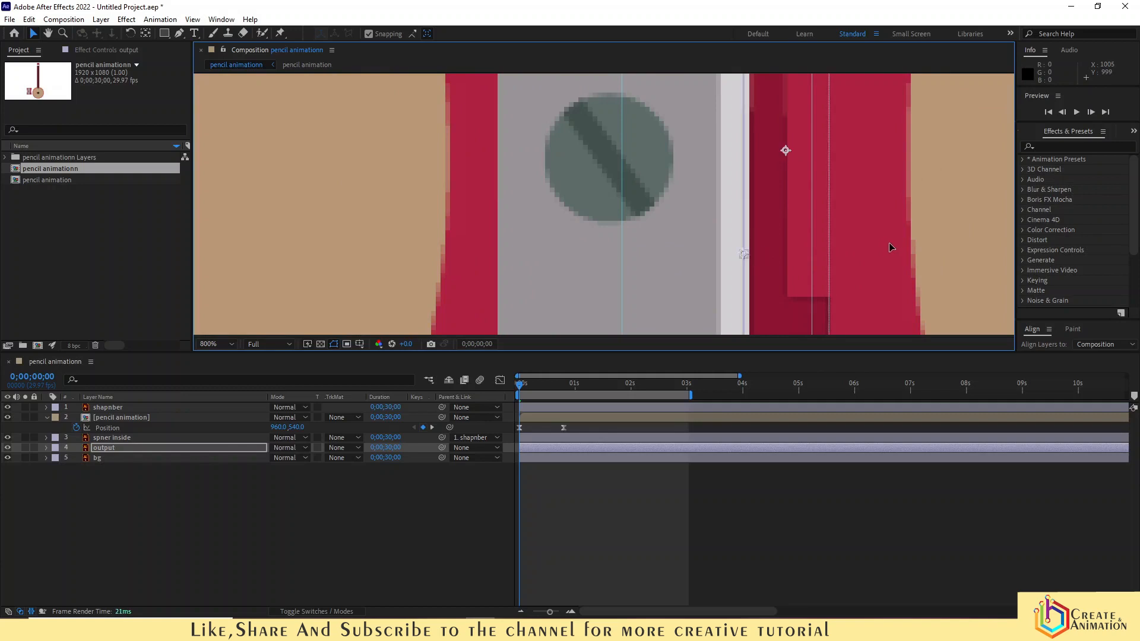
click(563, 388)
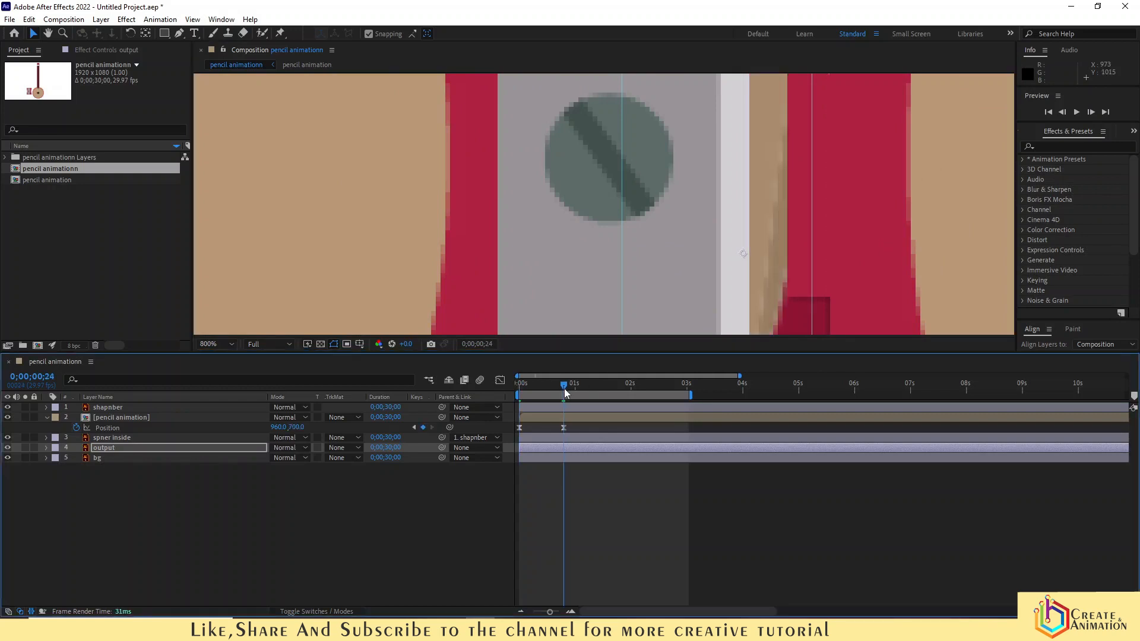
- Zoom in and pan around the viewer to inspect the sharpener's blade slot, then return to full view
scroll(688, 225, down, 1)
mouse_move(821, 219)
mouse_down()
mouse_move(831, 264)
mouse_move(816, 306)
mouse_up()
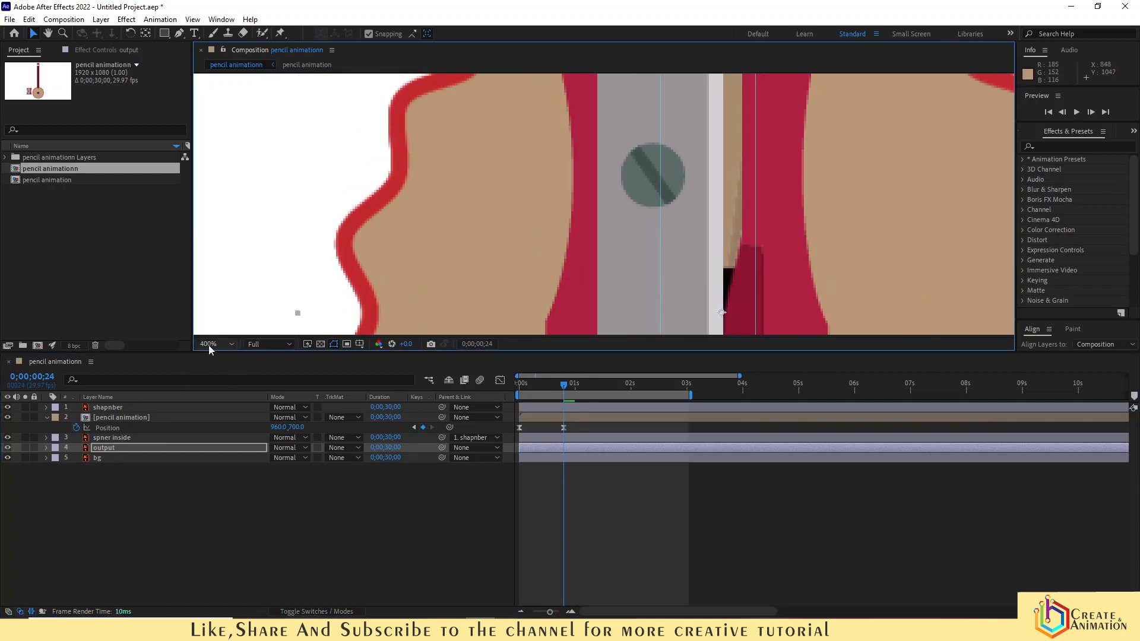
key(h)
drag(588, 292, 538, 195)
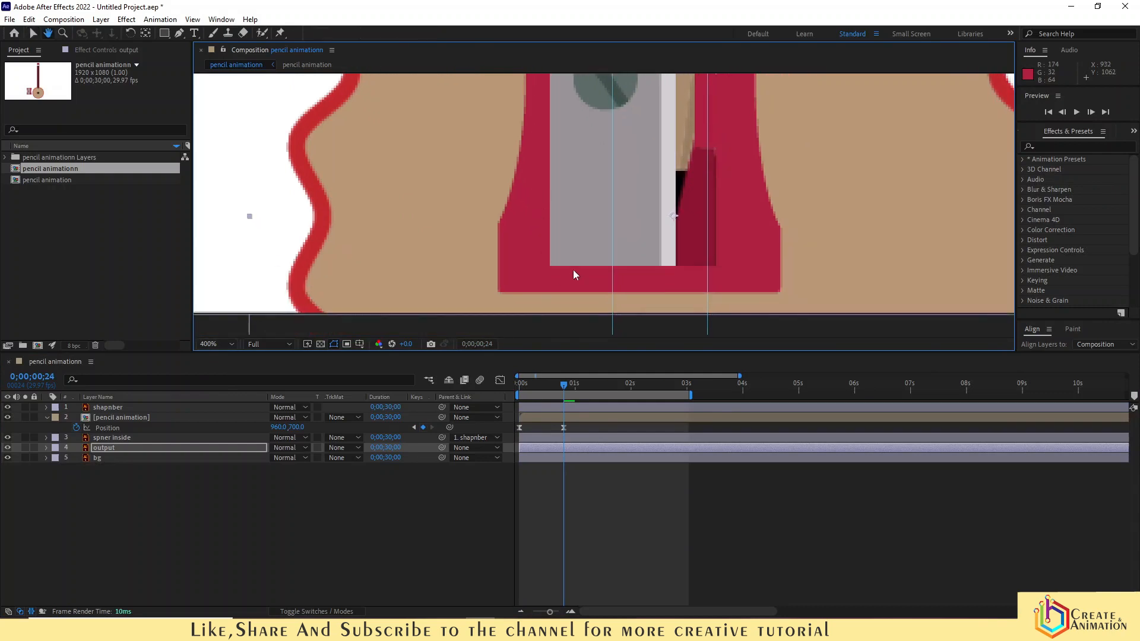
scroll(573, 271, down, 2)
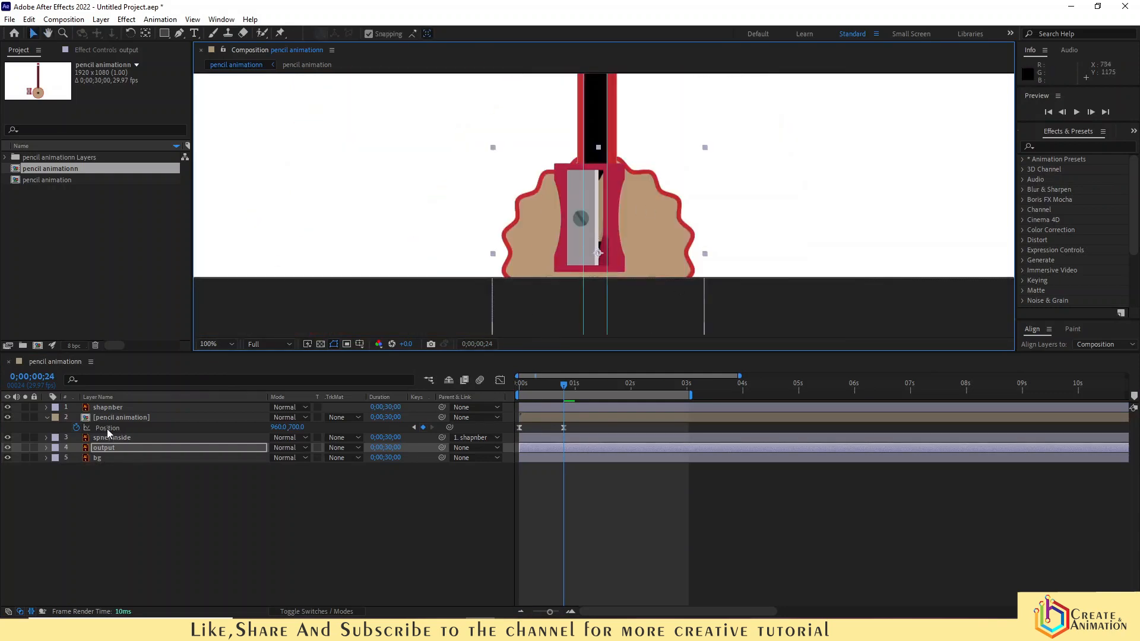
scroll(340, 413, down, 1)
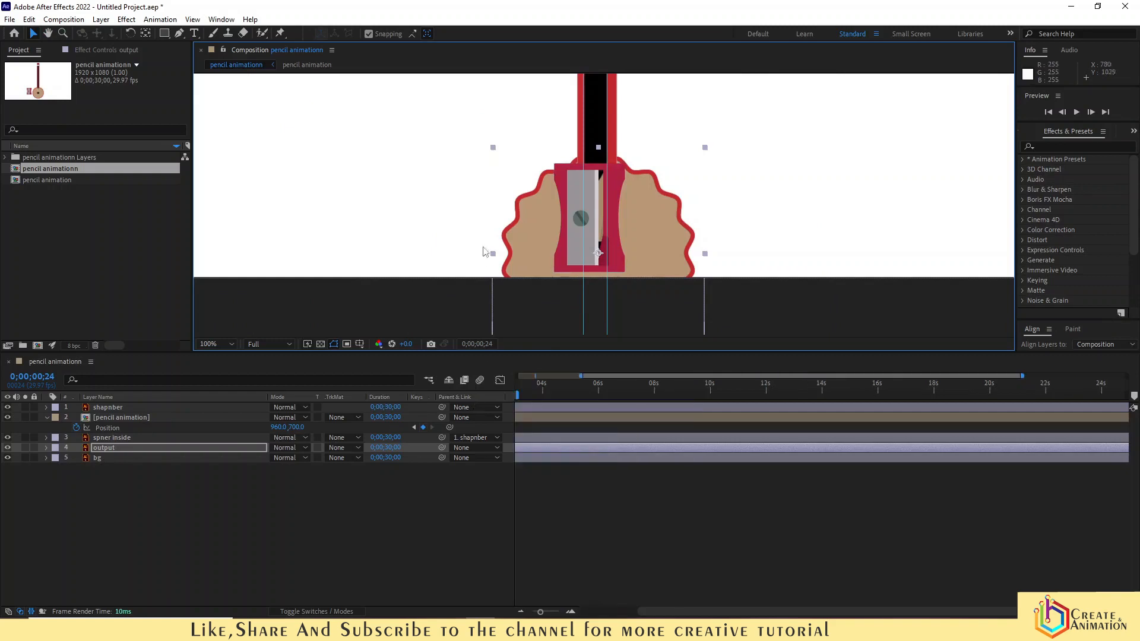
drag(648, 375, 483, 375)
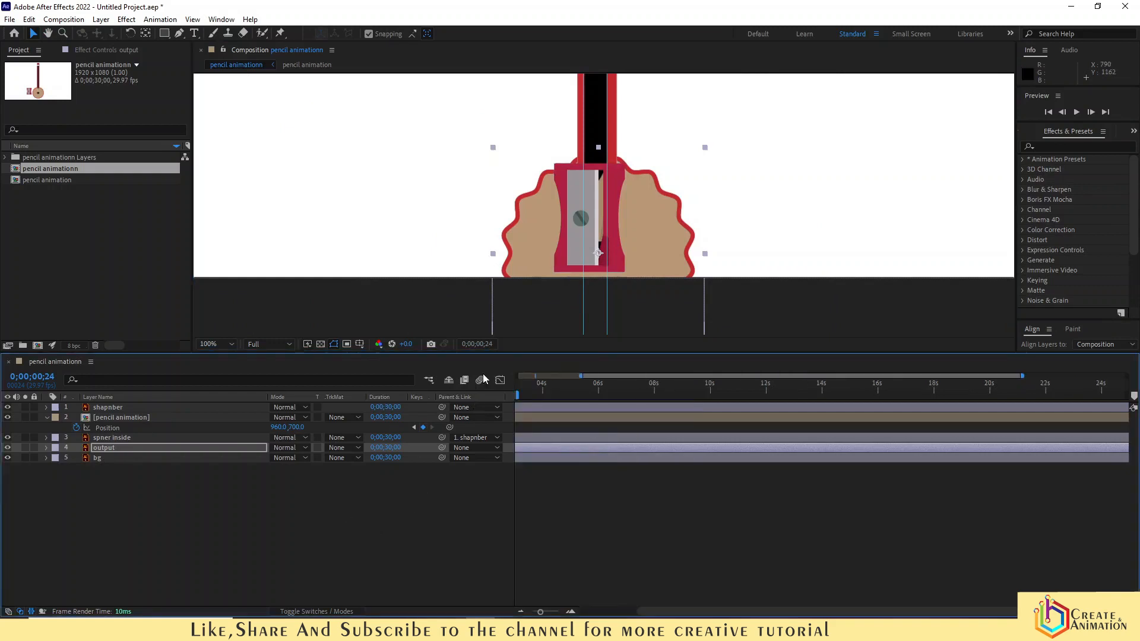
drag(607, 380, 462, 385)
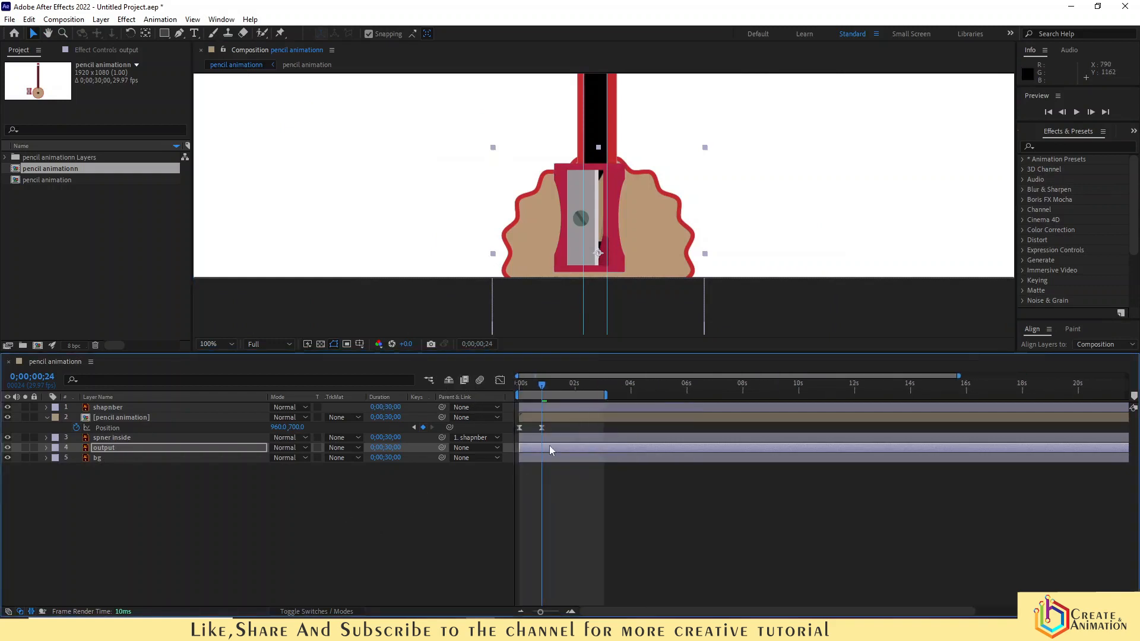
- Draw a closed pen mask on the output layer, a five-point shape from the pencil tip around the sharpener's right side
click(113, 479)
click(112, 447)
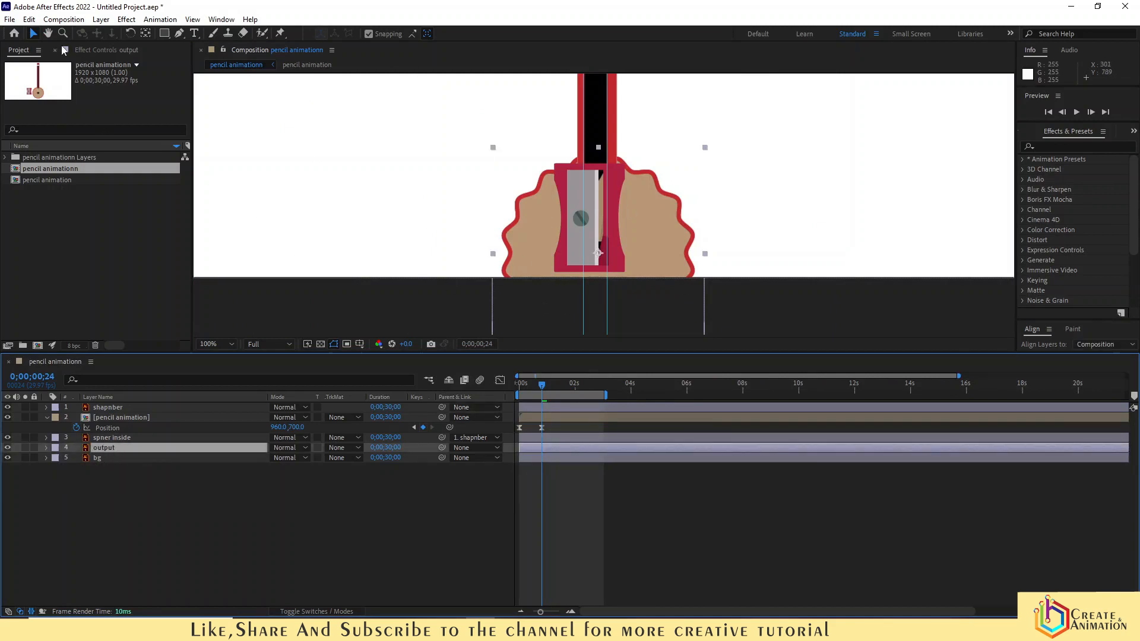
click(180, 33)
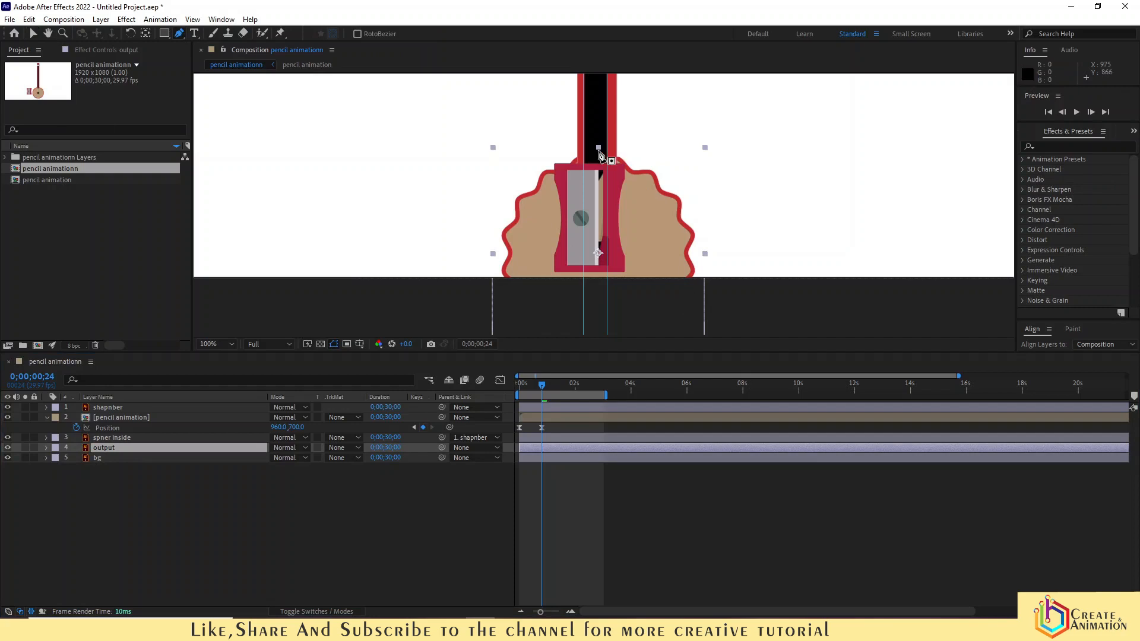
click(597, 150)
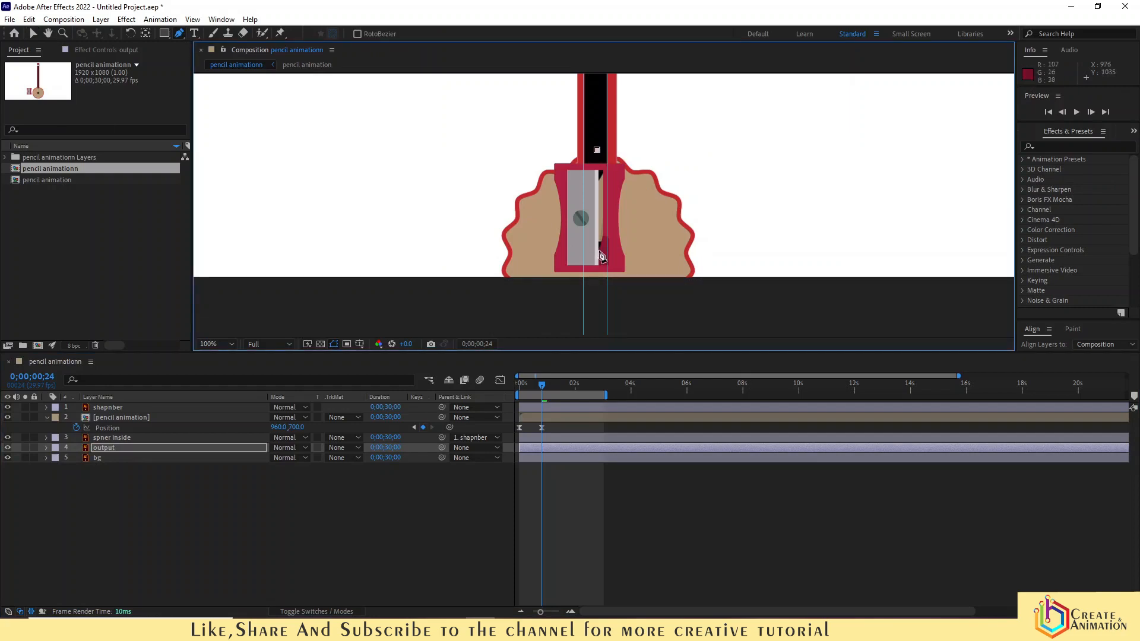
click(599, 254)
click(669, 310)
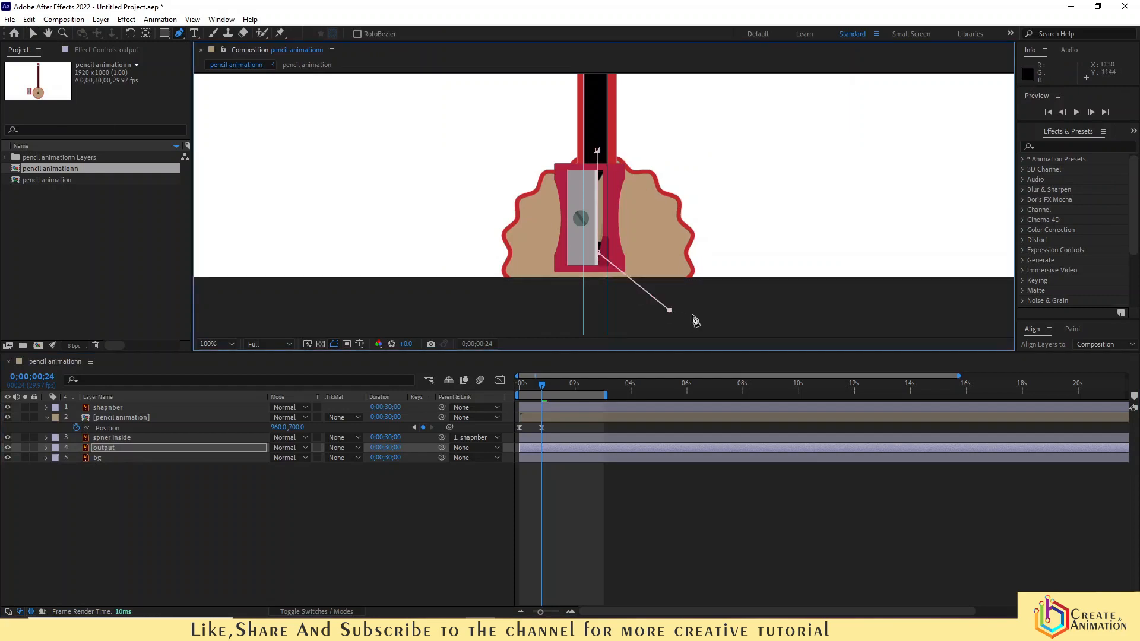
click(727, 233)
click(711, 157)
click(597, 150)
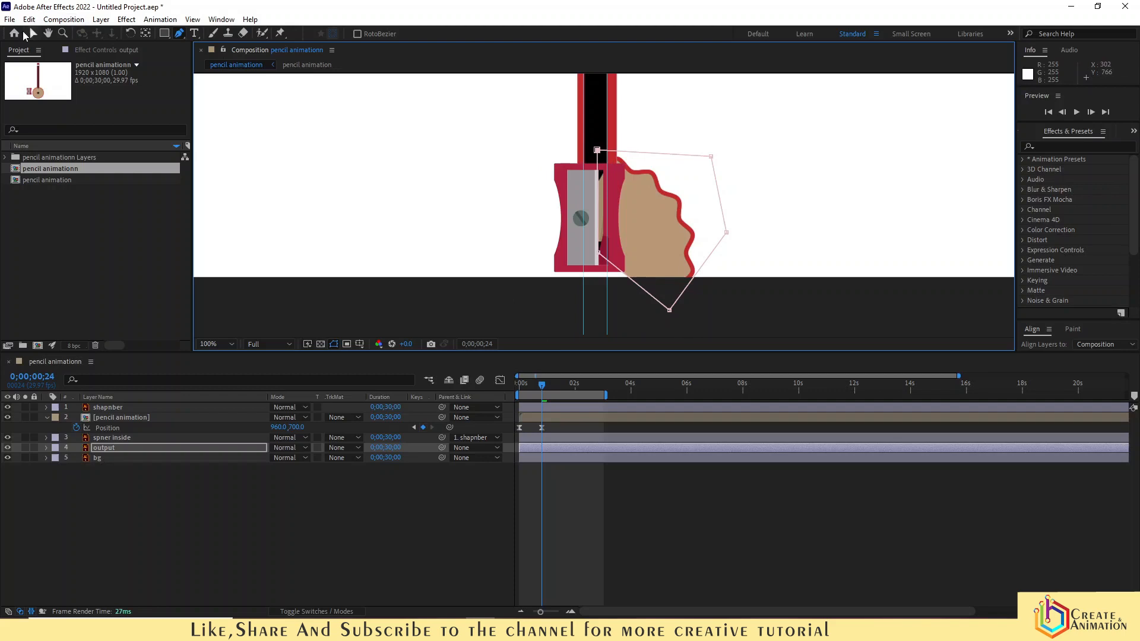
- Move the mask's bottom vertex further down
click(33, 33)
click(669, 311)
drag(669, 310, 664, 356)
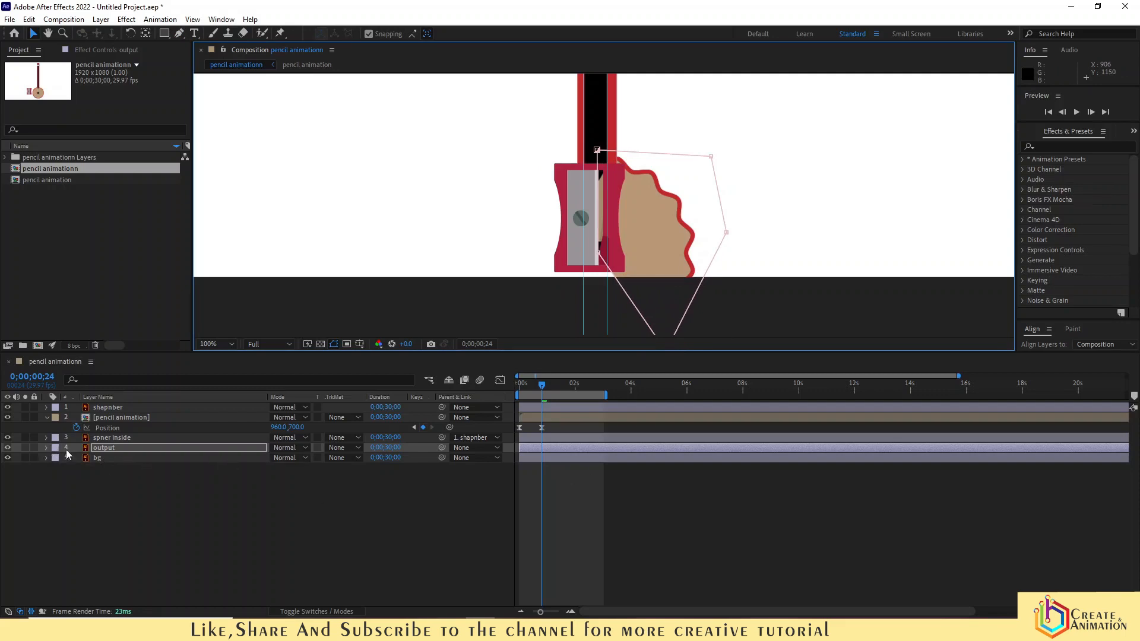
- Keyframe the output layer's Rotation at 0° at 1 second and -145° at 2;29
key(r)
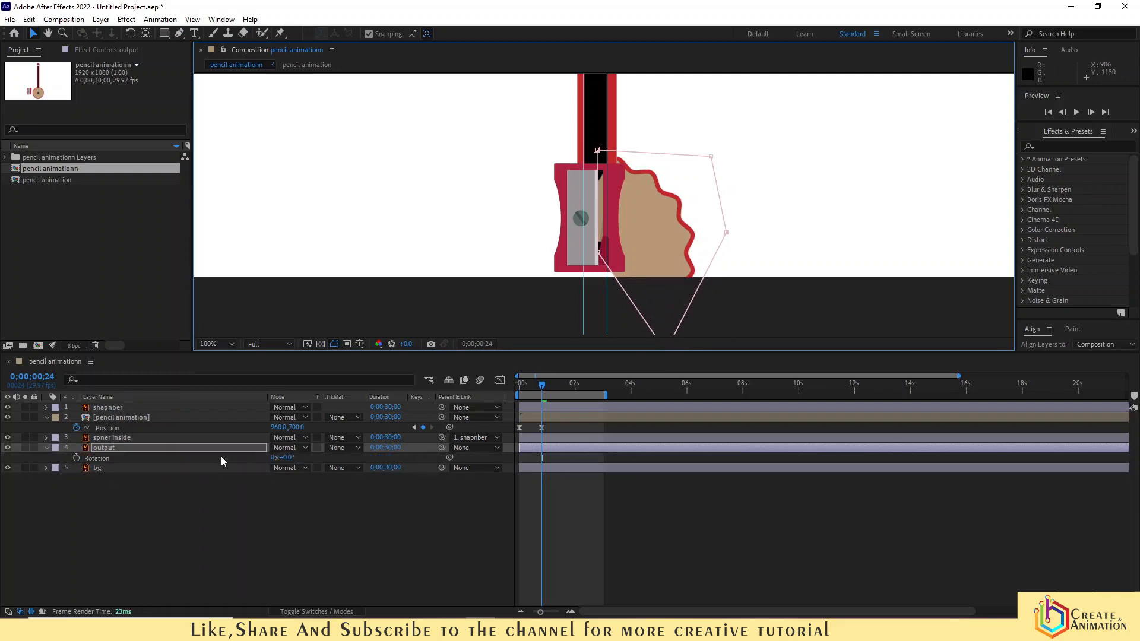
click(549, 393)
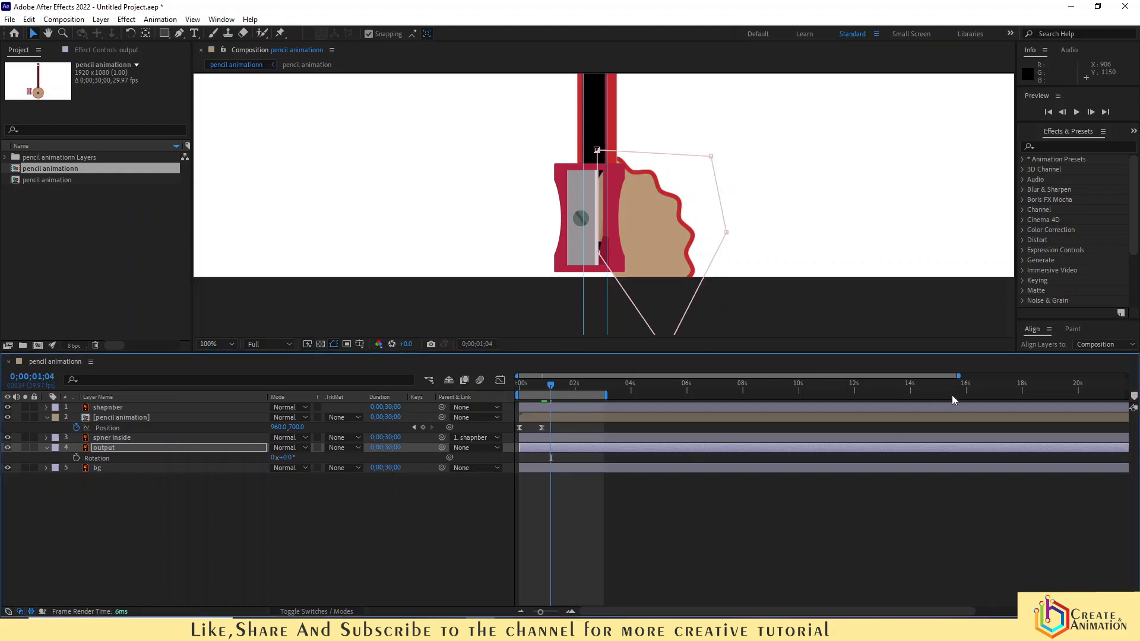
drag(958, 376, 818, 398)
drag(571, 389, 563, 390)
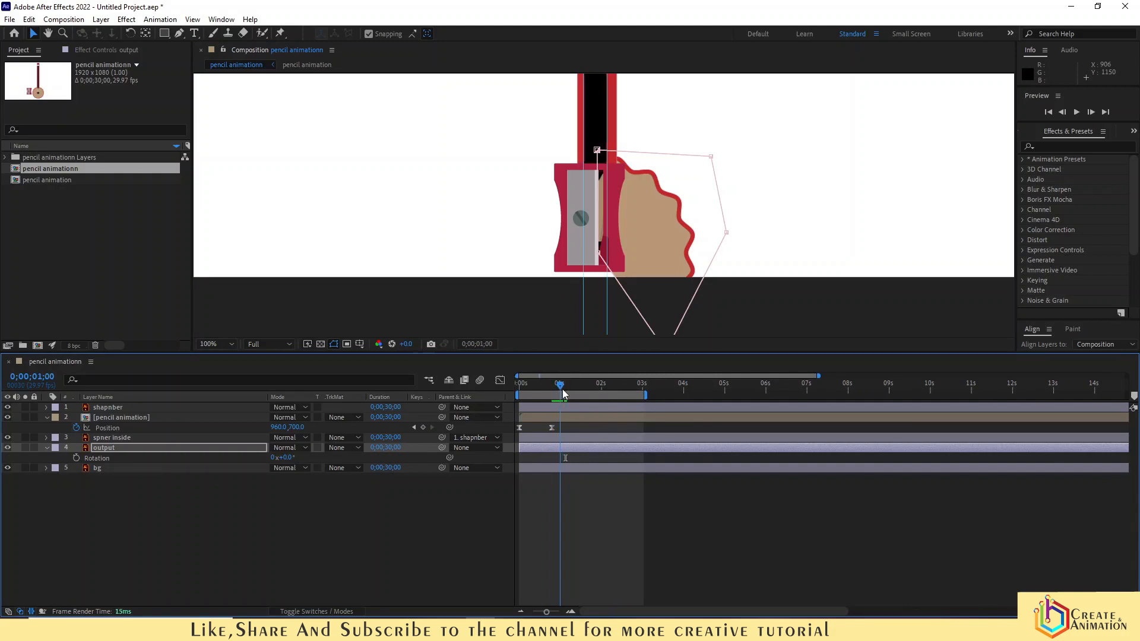
click(76, 459)
mouse_move(562, 392)
mouse_down()
mouse_move(653, 412)
mouse_move(643, 420)
mouse_up()
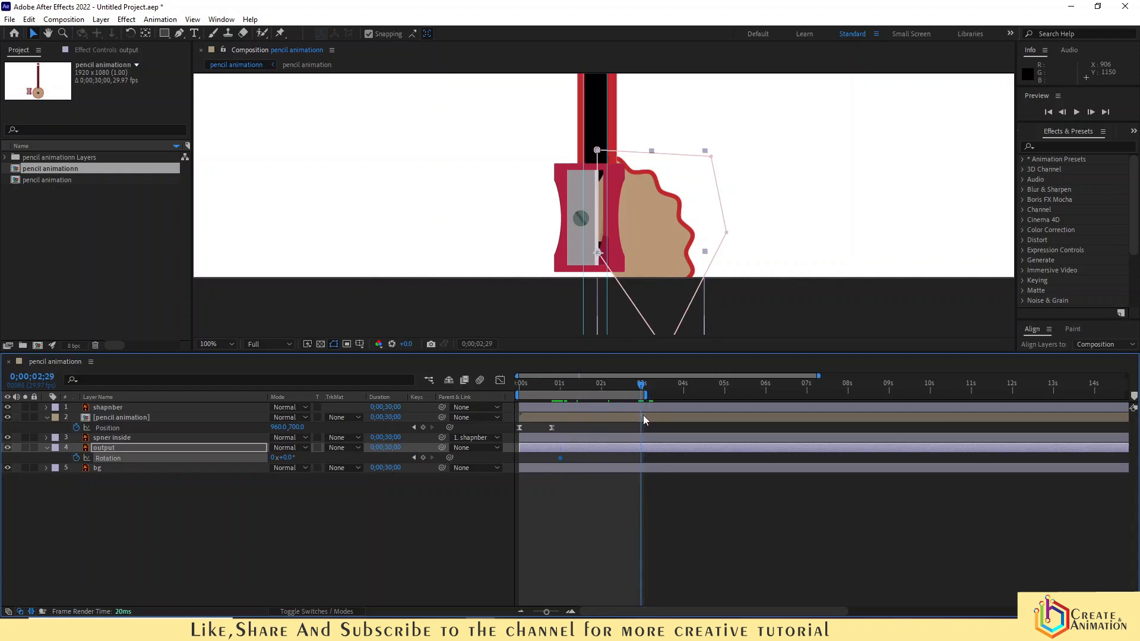
drag(283, 457, 215, 474)
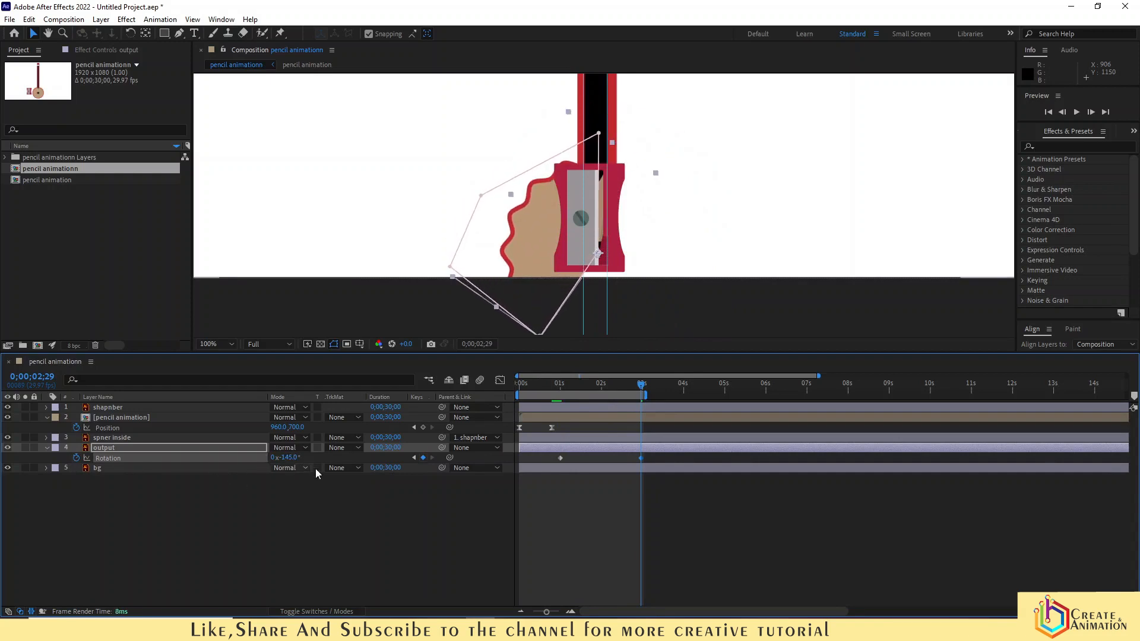
- Apply Easy Ease to both Rotation keyframes of the output layer
click(618, 506)
drag(648, 462, 548, 469)
right_click(561, 458)
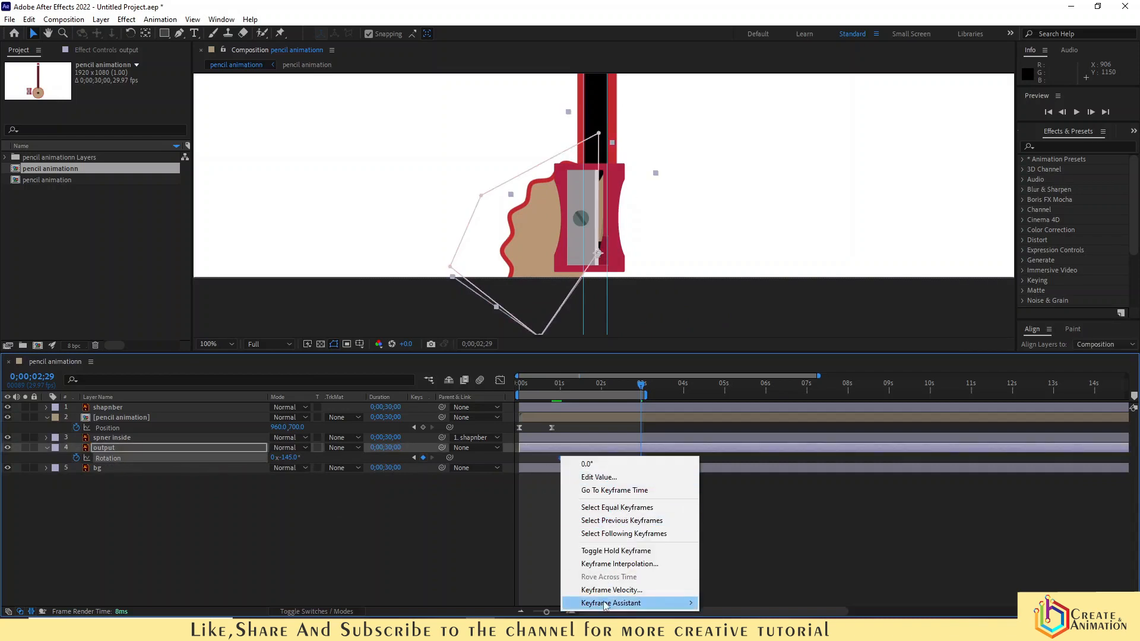
mouse_move(617, 602)
click(739, 526)
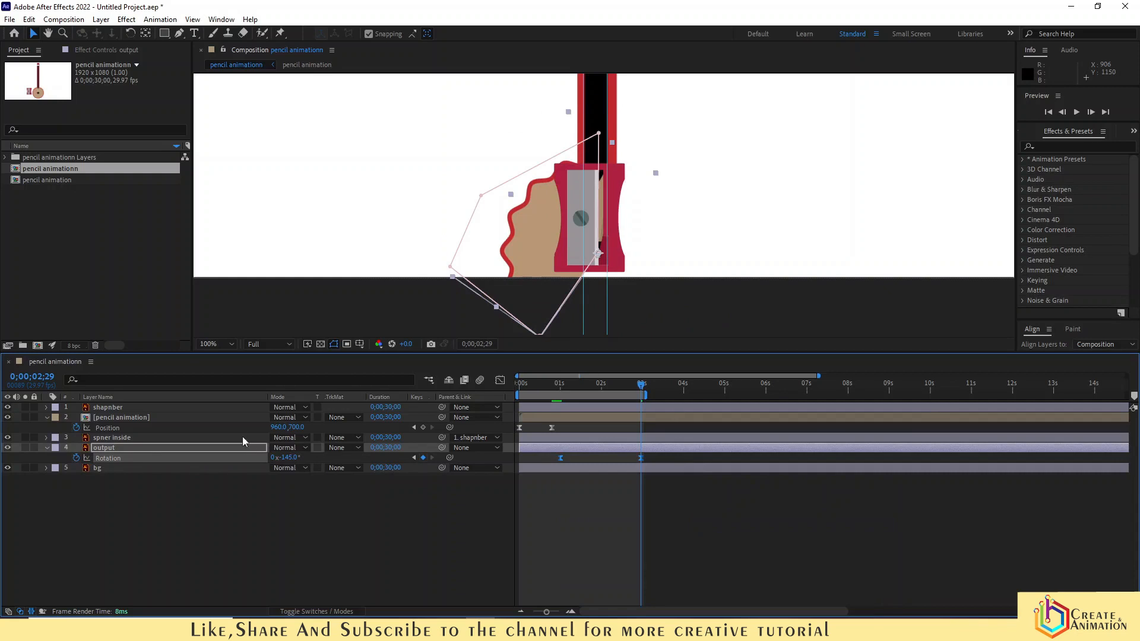
- Bring the output layer to the top of the layer stack and set its scale to 89%
mouse_move(105, 449)
mouse_down()
mouse_move(105, 400)
mouse_move(105, 438)
mouse_up()
key(ctrl+shift+bracketright)
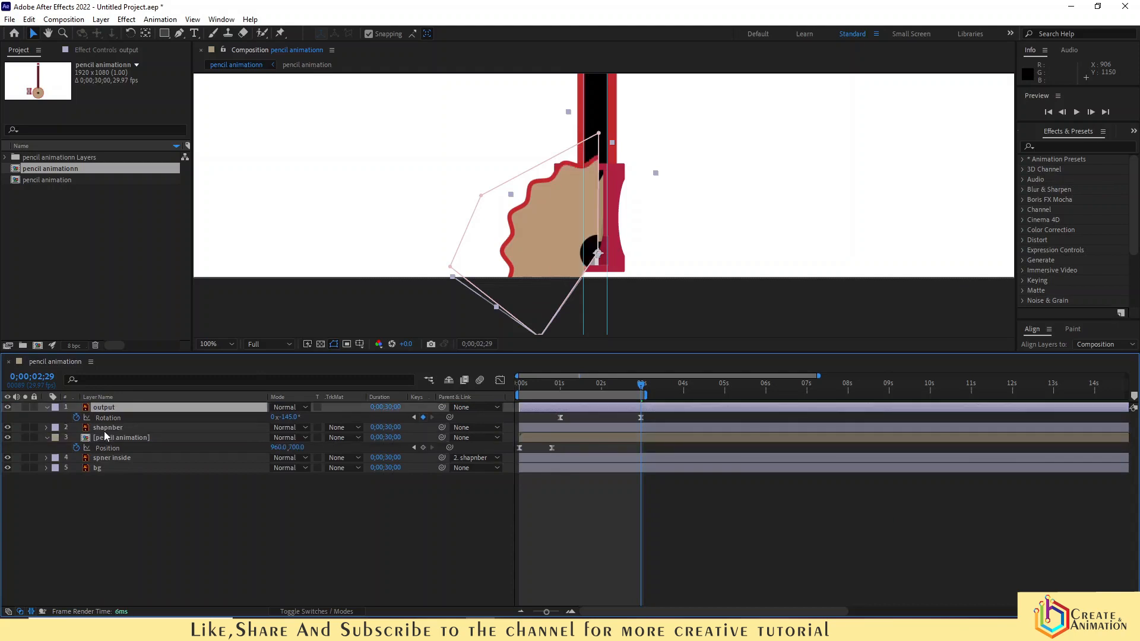
scroll(616, 180, up, 1)
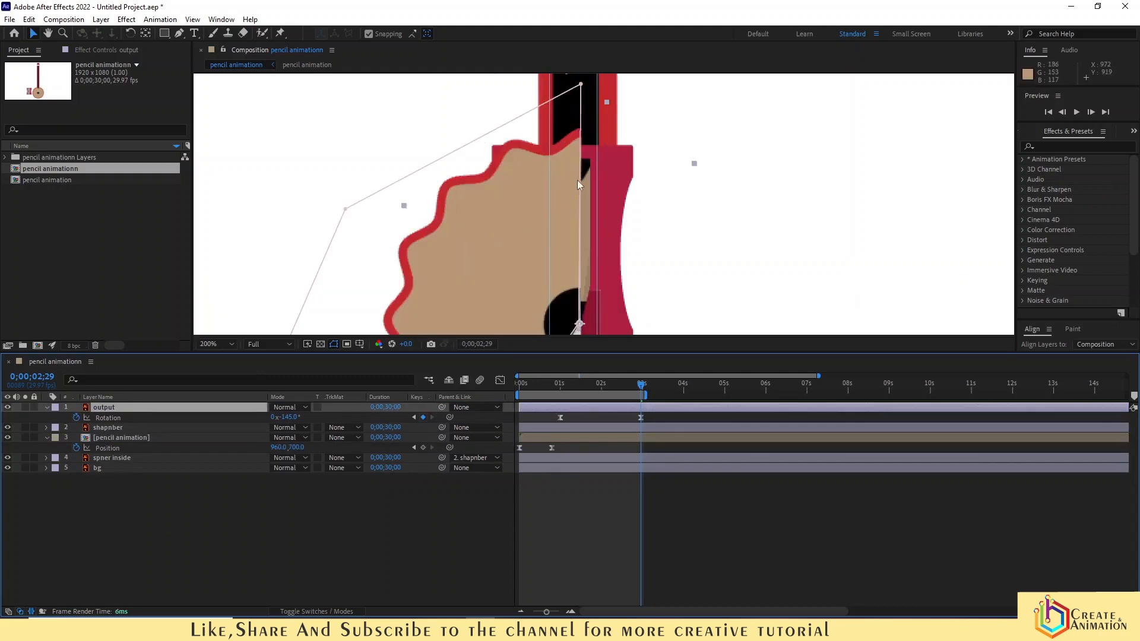
scroll(576, 179, down, 1)
drag(575, 224, 569, 188)
key(s)
drag(290, 418, 283, 418)
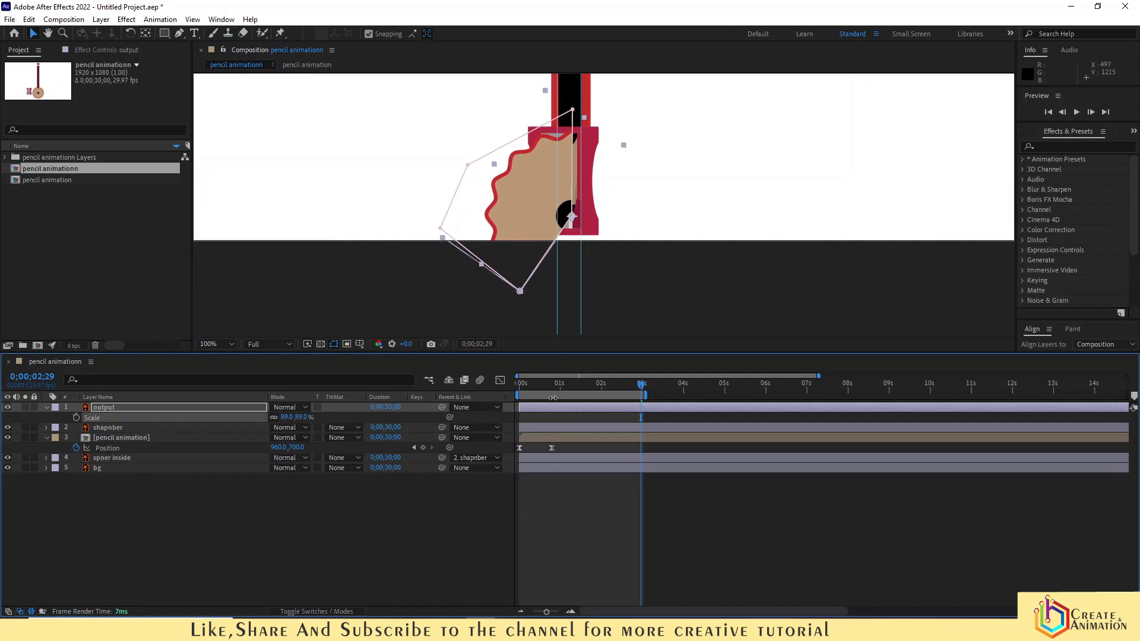
- Pre-compose the output layer as output Comp 1, moving all attributes into the new composition
key(r)
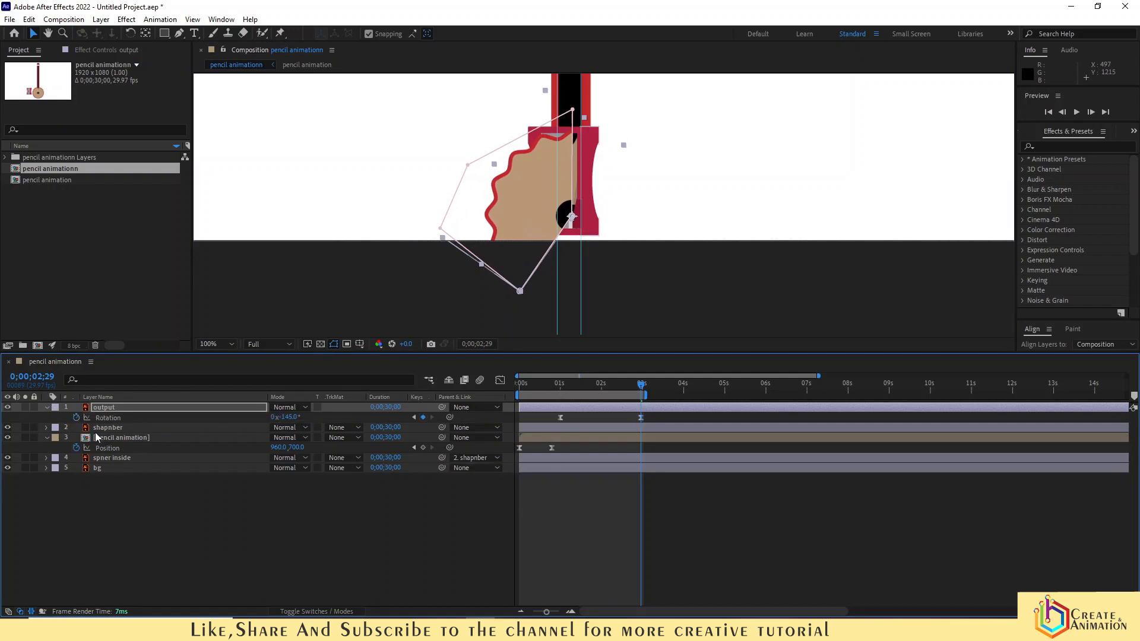
click(197, 551)
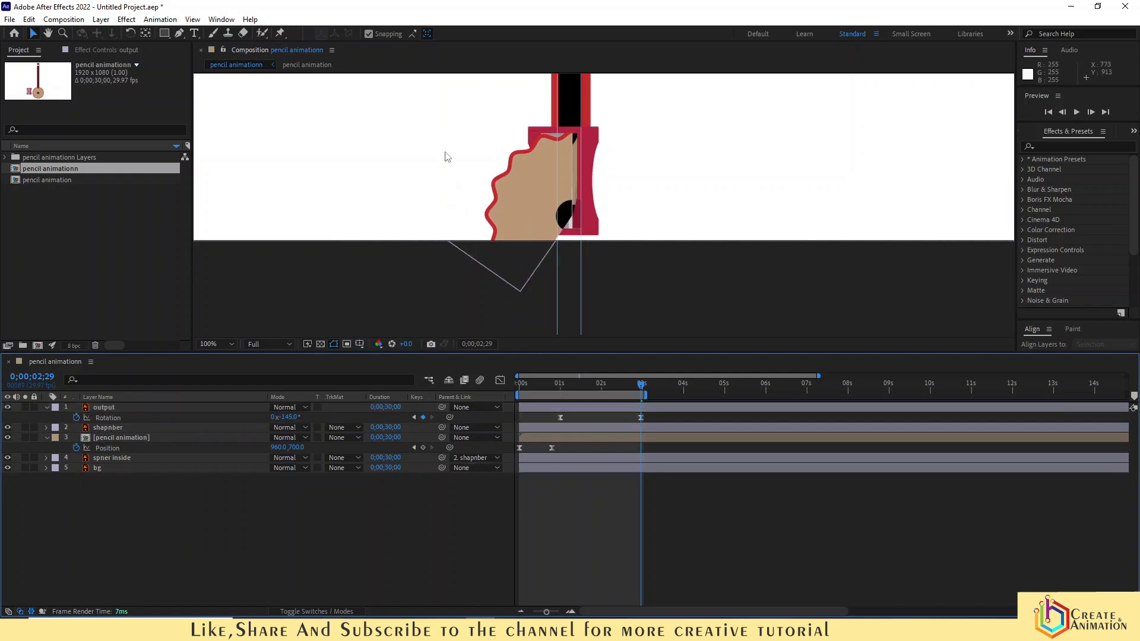
right_click(123, 408)
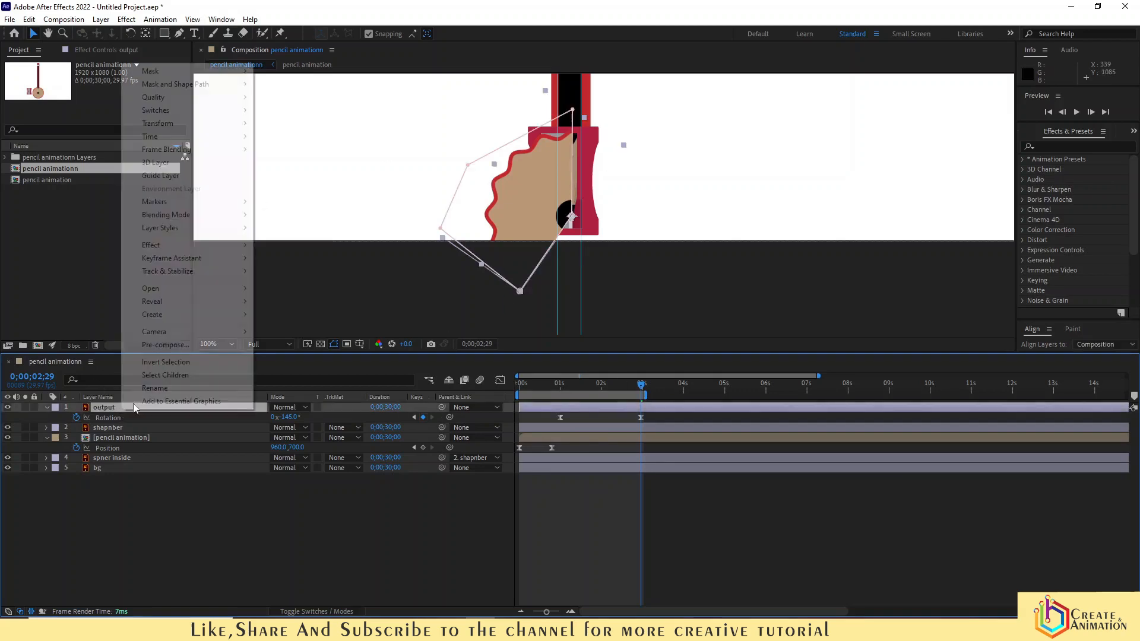
click(171, 345)
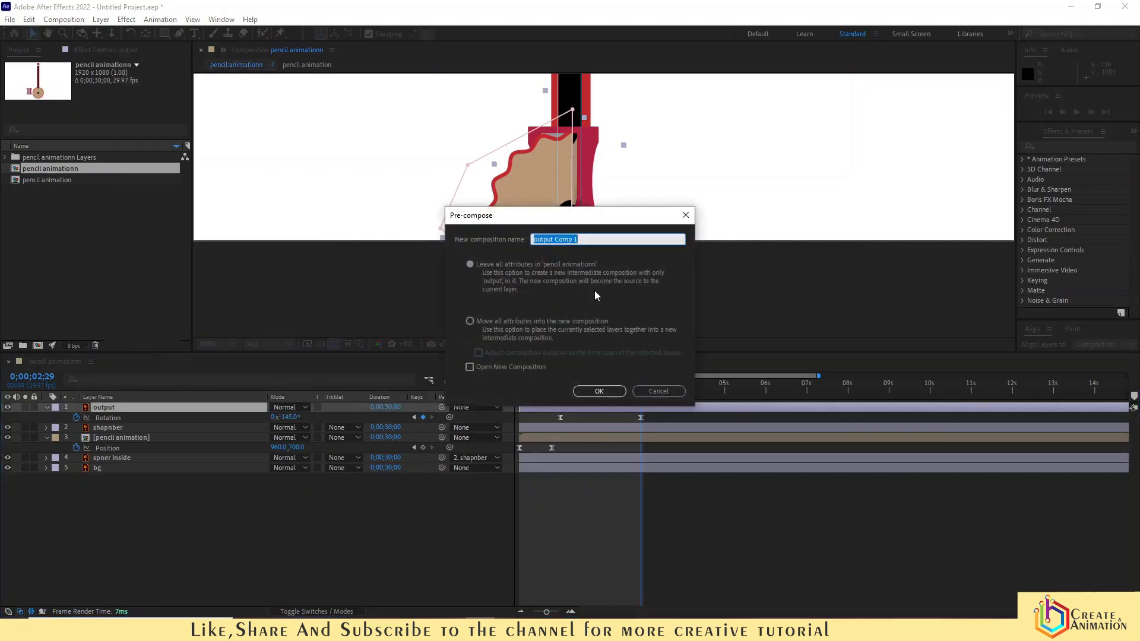
click(575, 390)
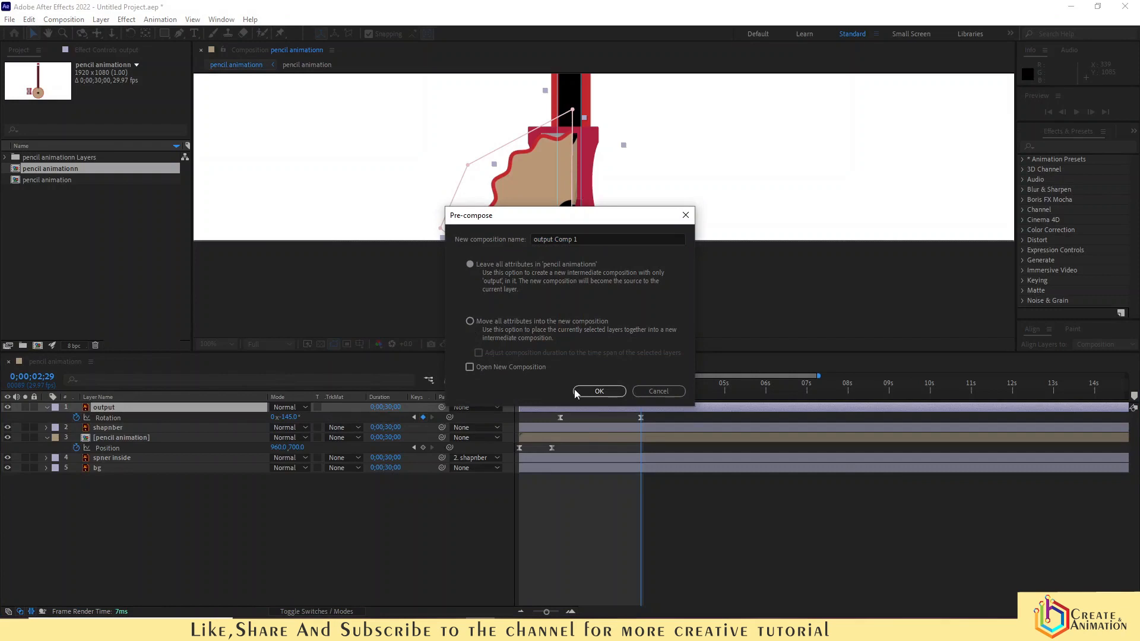
click(471, 323)
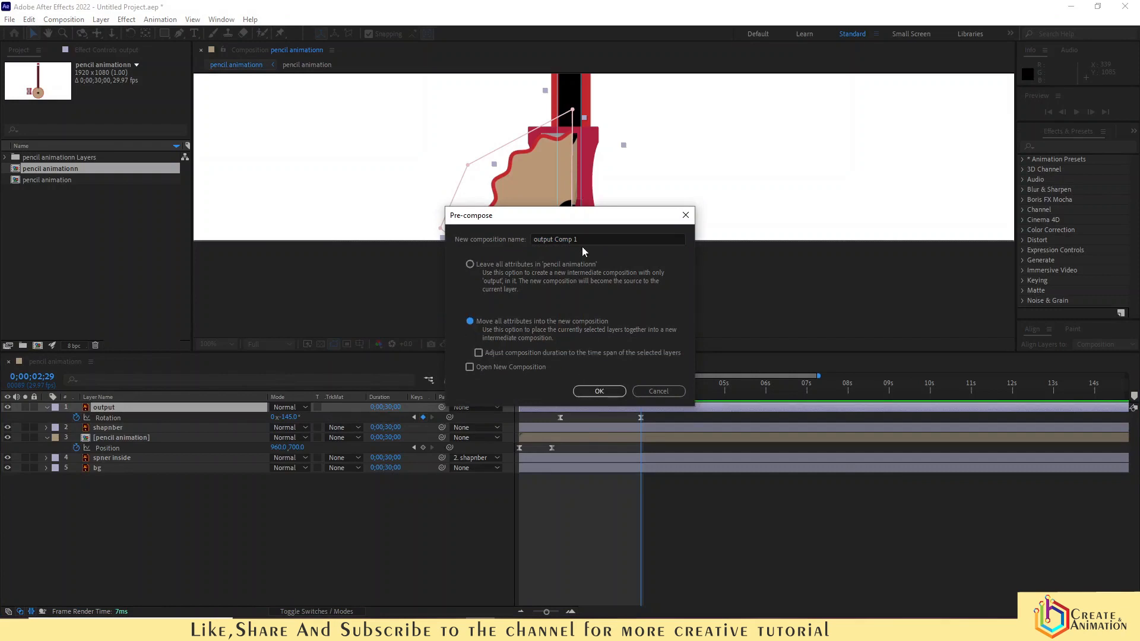
click(594, 390)
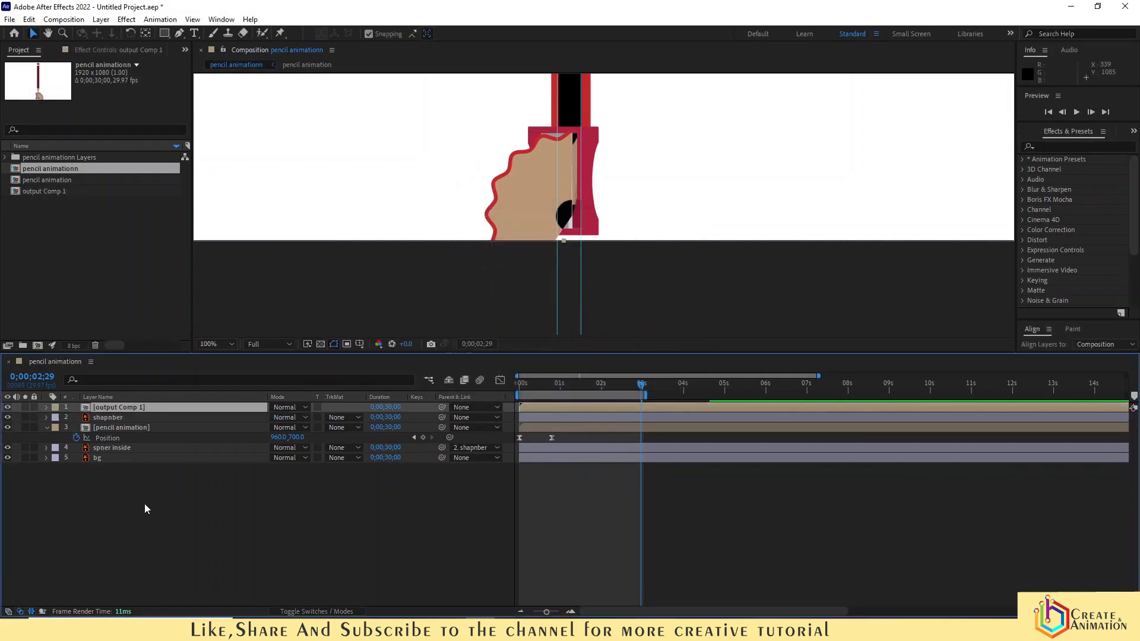
- Draw a rectangular mask on output Comp 1 beside the sharpener and set its mode to Subtract
click(164, 33)
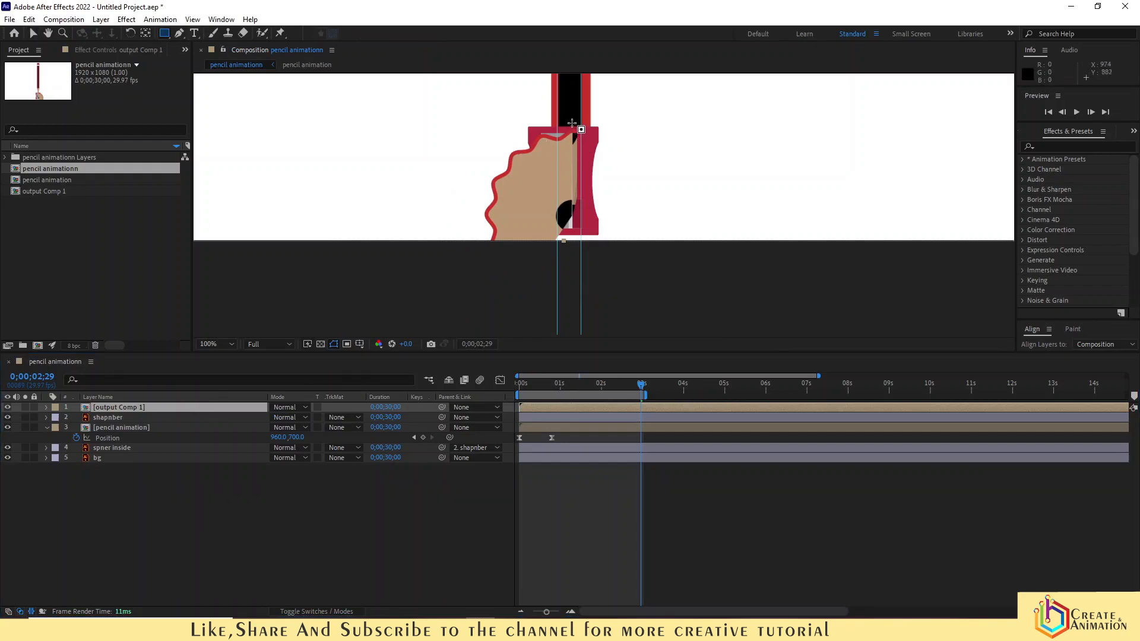
mouse_move(572, 122)
mouse_down()
mouse_move(595, 237)
mouse_move(650, 281)
mouse_up()
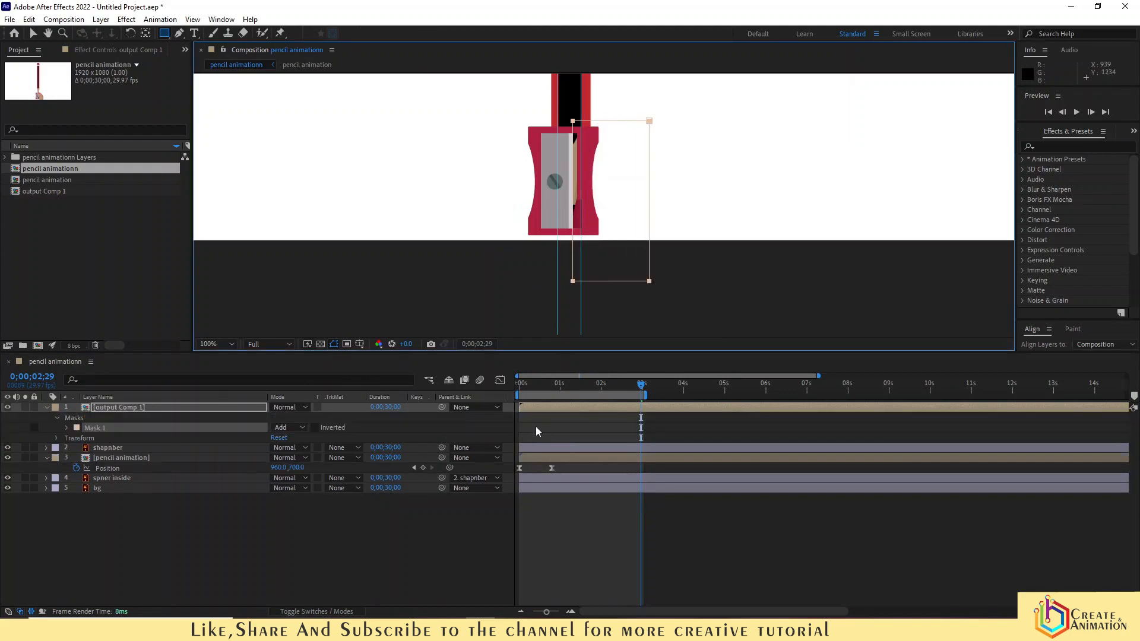
drag(553, 389, 520, 390)
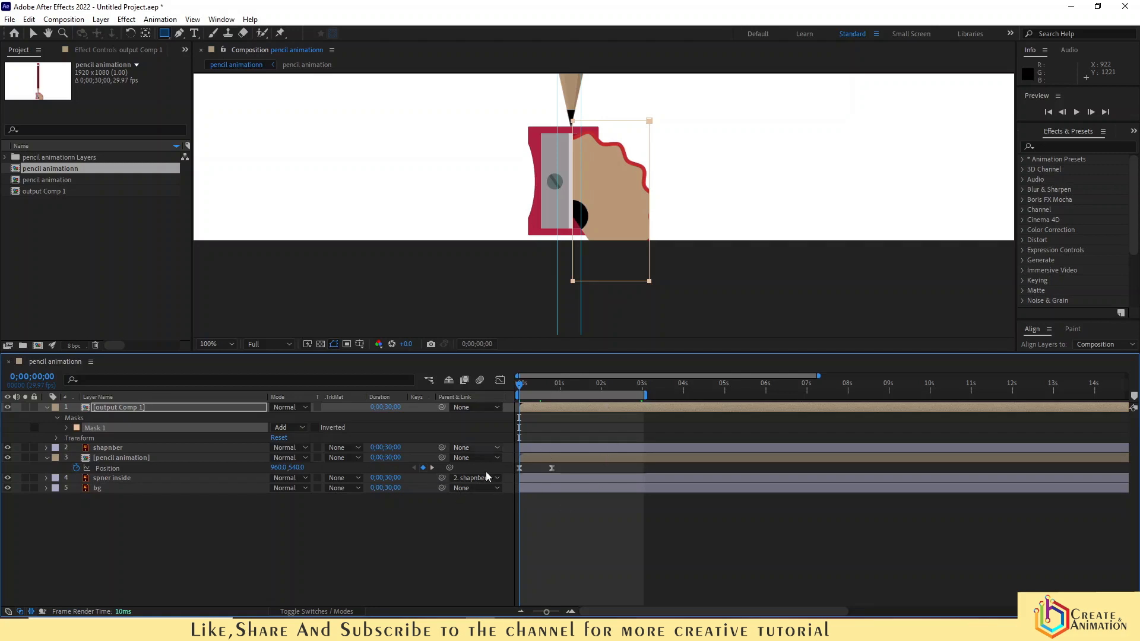
drag(522, 390, 539, 389)
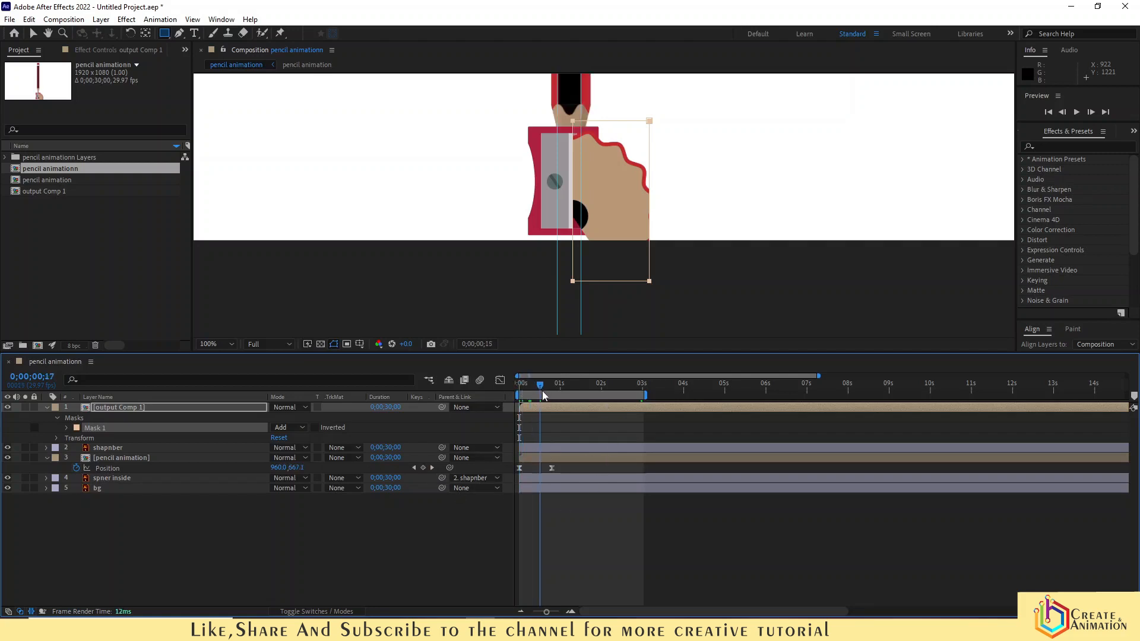
click(289, 427)
click(302, 466)
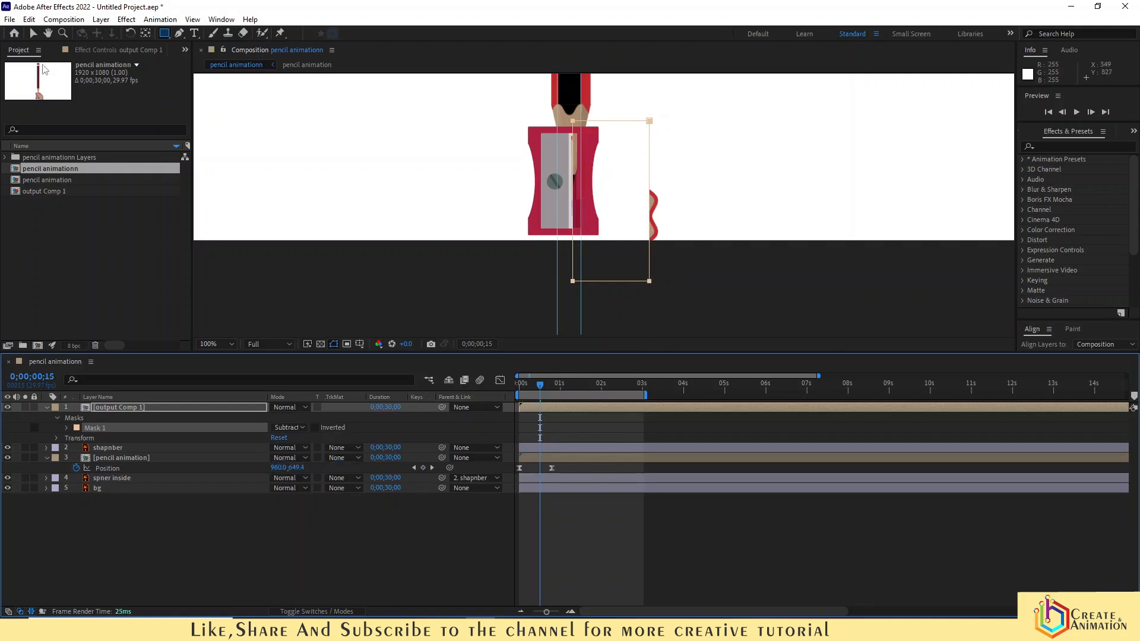
- Widen the rectangular mask to the right and nudge its top-left corner slightly left
click(31, 34)
drag(666, 109, 649, 300)
drag(651, 281, 689, 285)
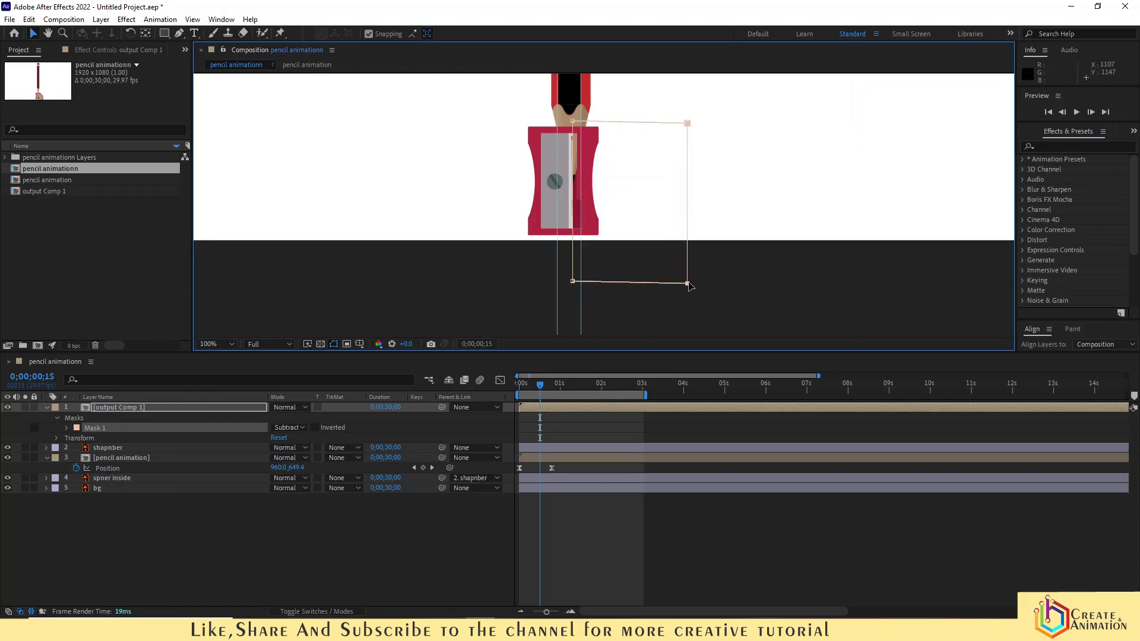
scroll(572, 122, up, 6)
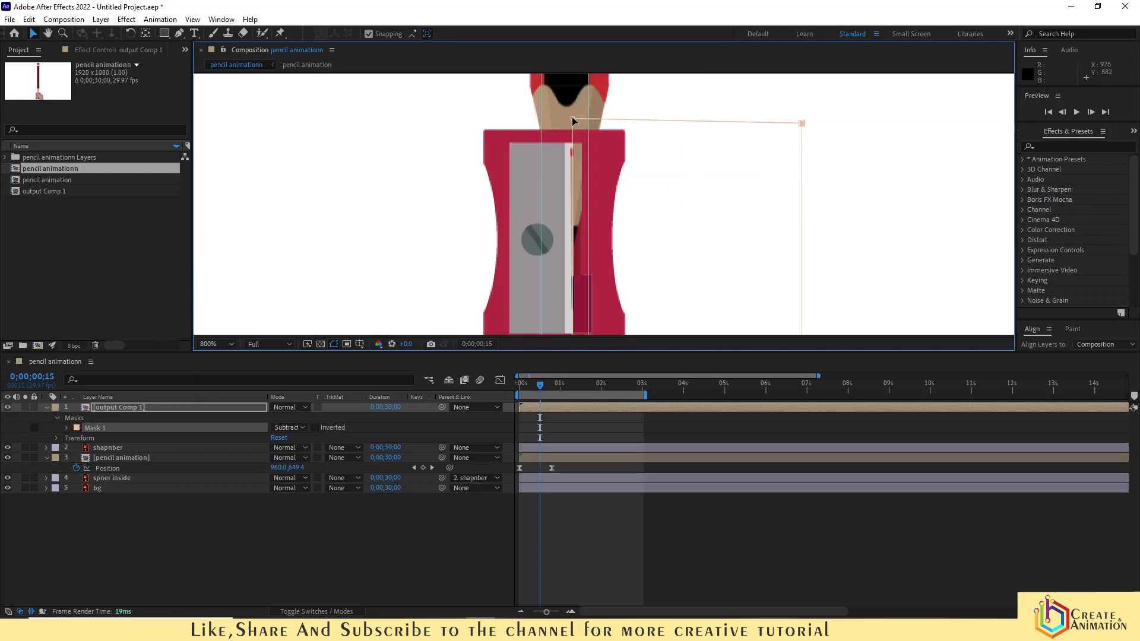
drag(571, 112, 563, 113)
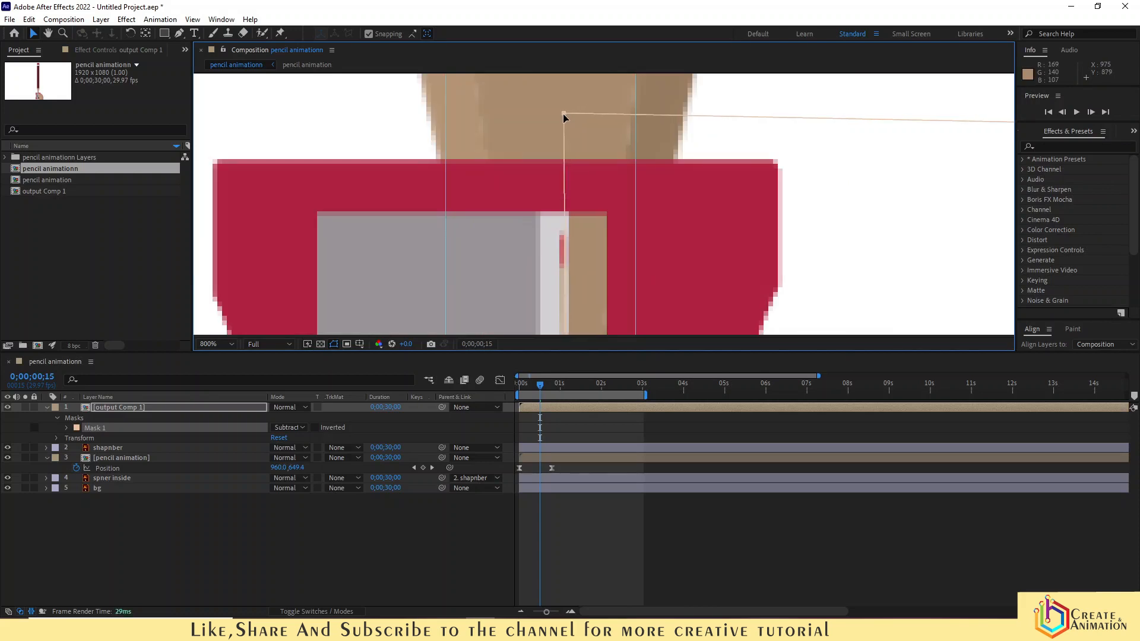
scroll(560, 159, down, 4)
scroll(519, 267, down, 4)
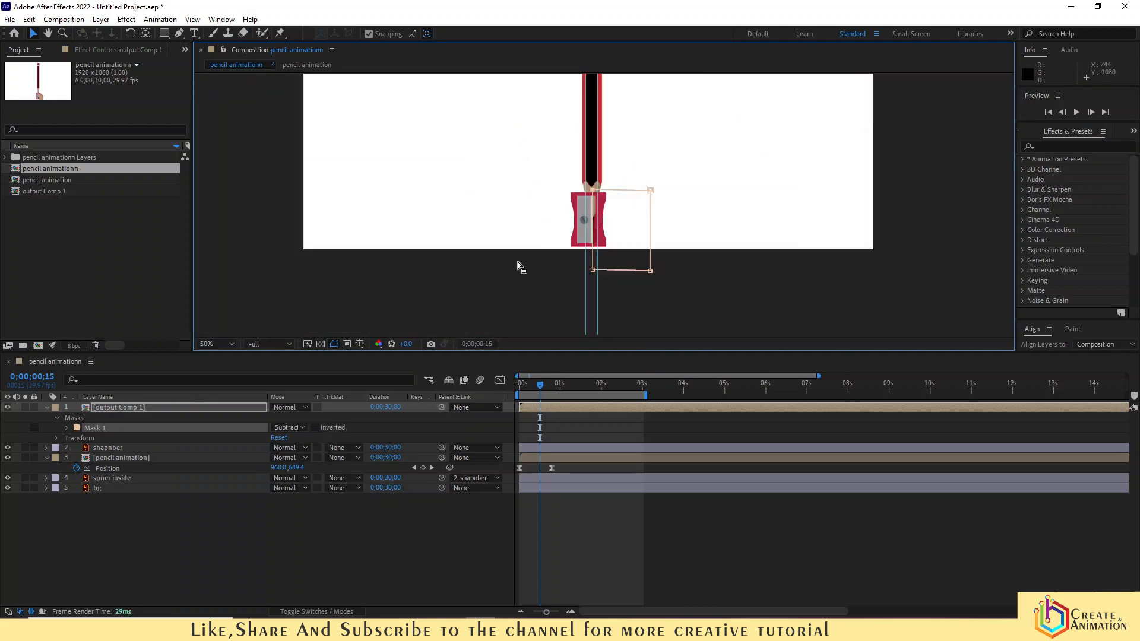
- Preview the animation from the beginning
drag(526, 385, 496, 380)
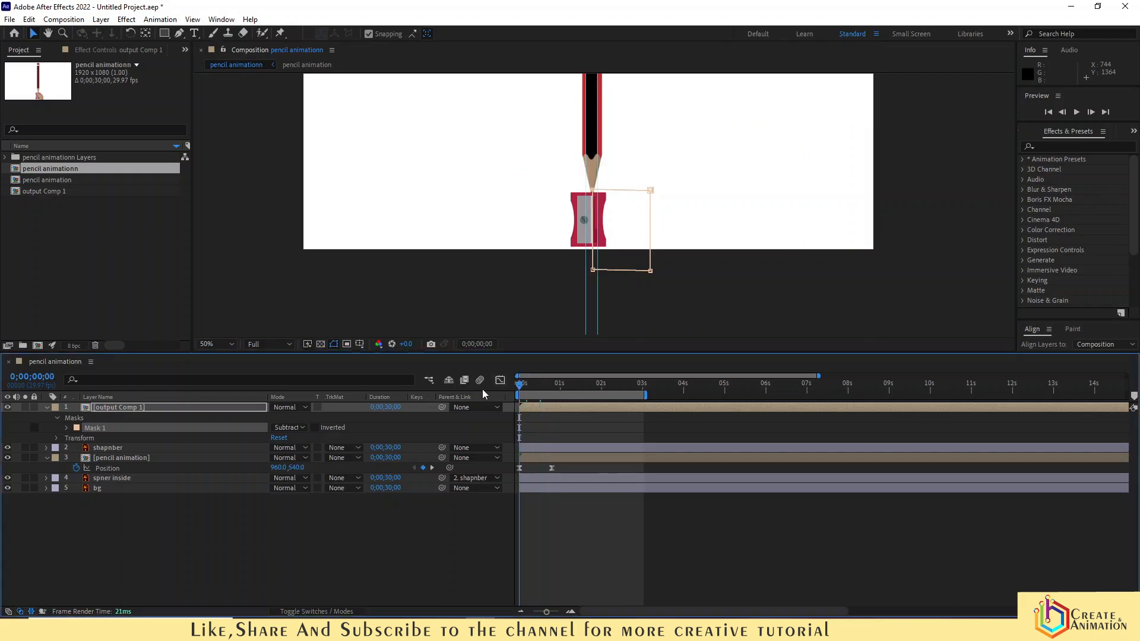
key(space)
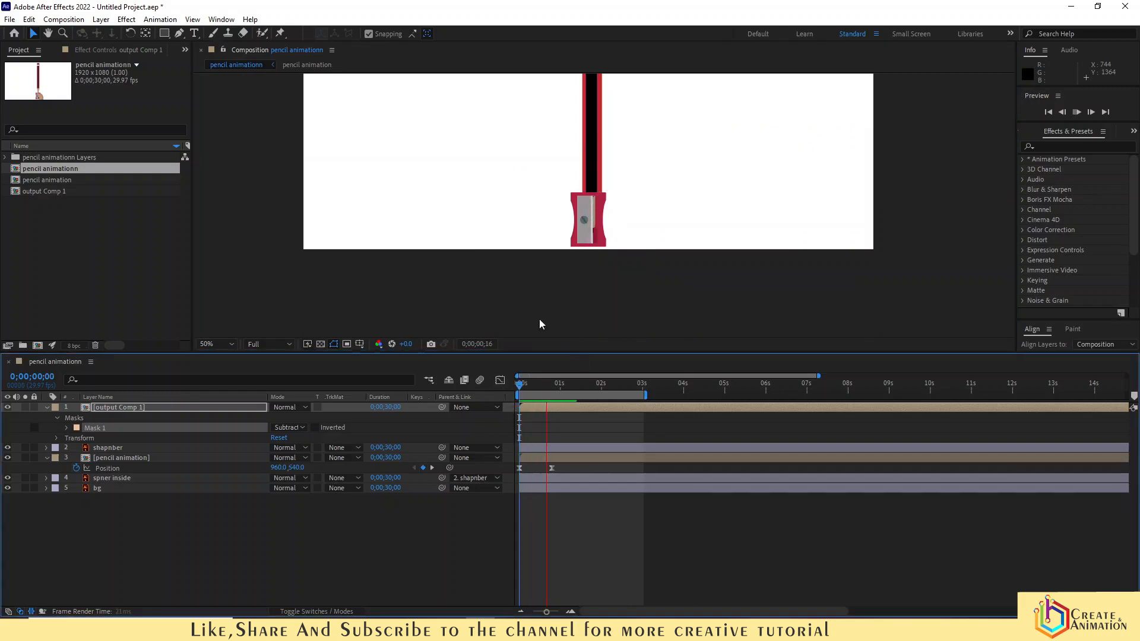